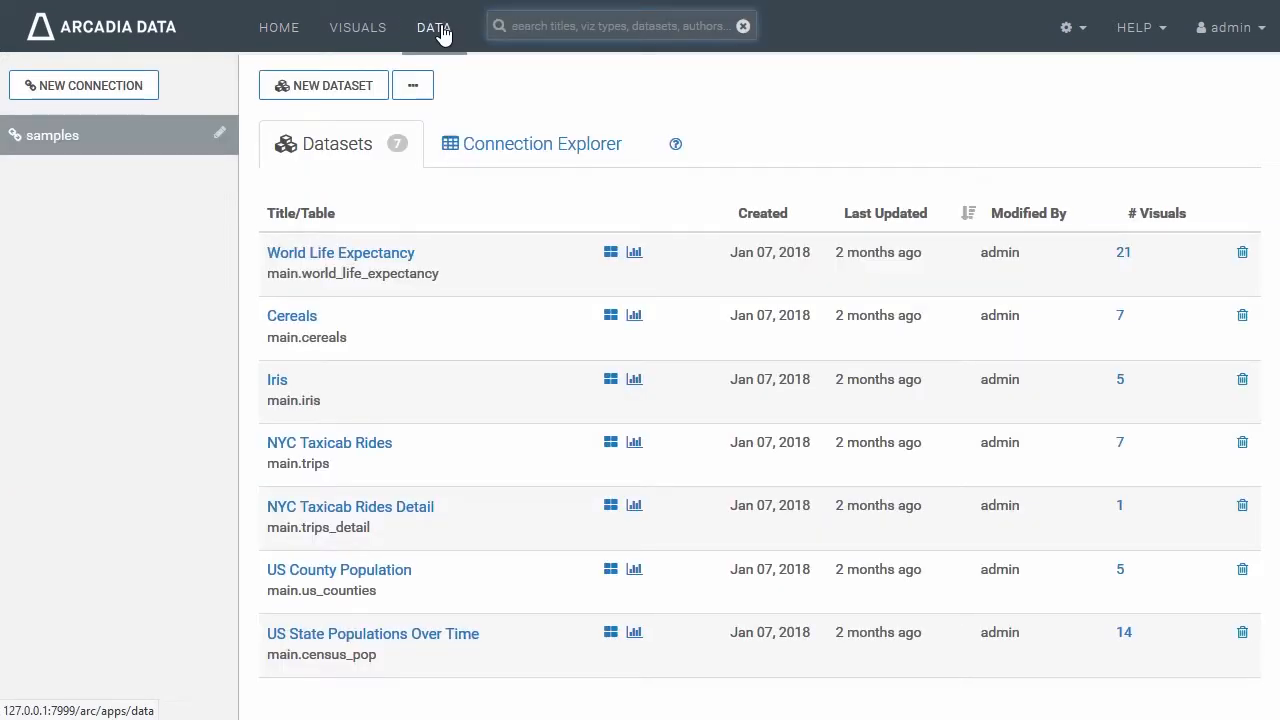
- Examine the settings for a new data connection, including the Arcadia connection type, advanced options and parameters, and discard it without connecting
click(130, 87)
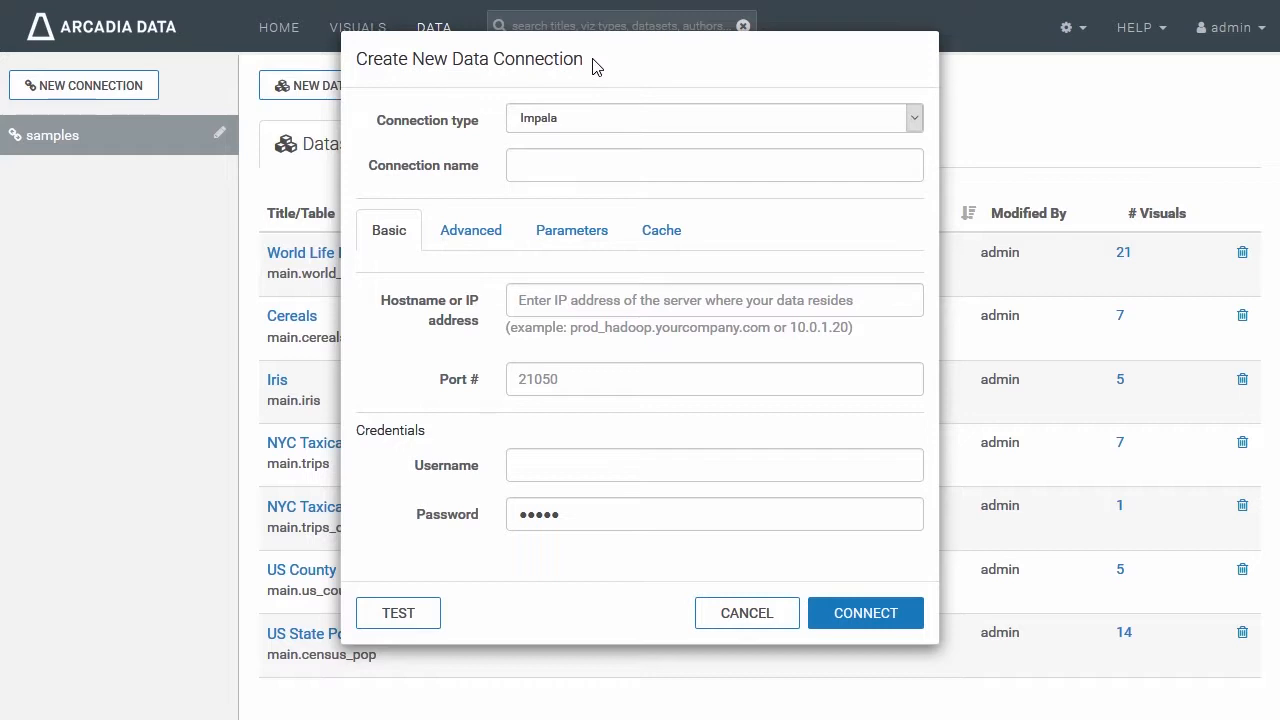
click(914, 120)
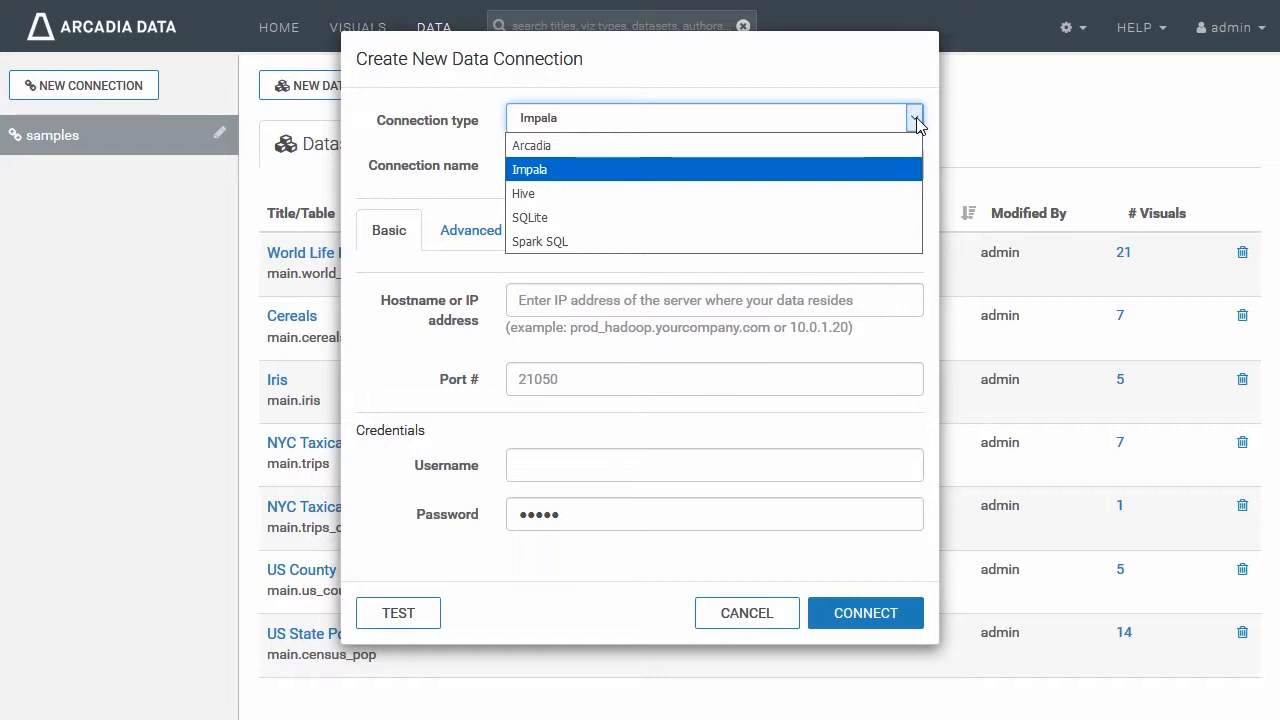
click(897, 146)
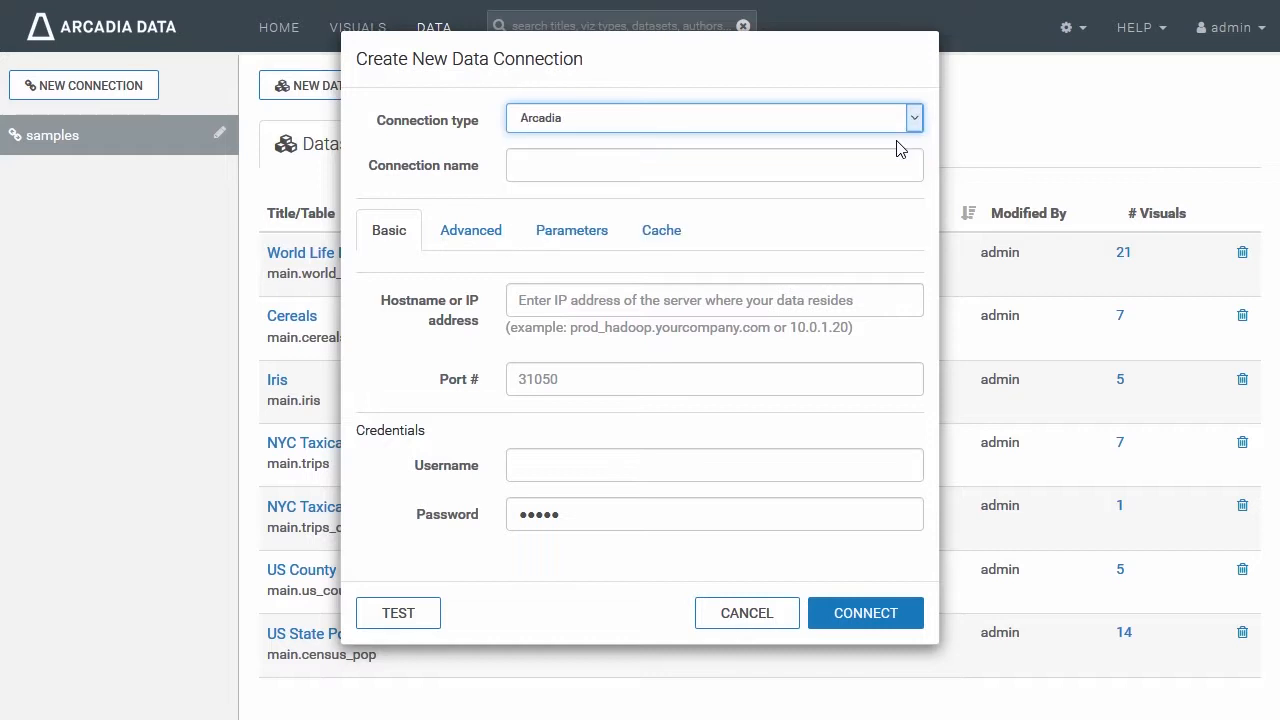
click(912, 120)
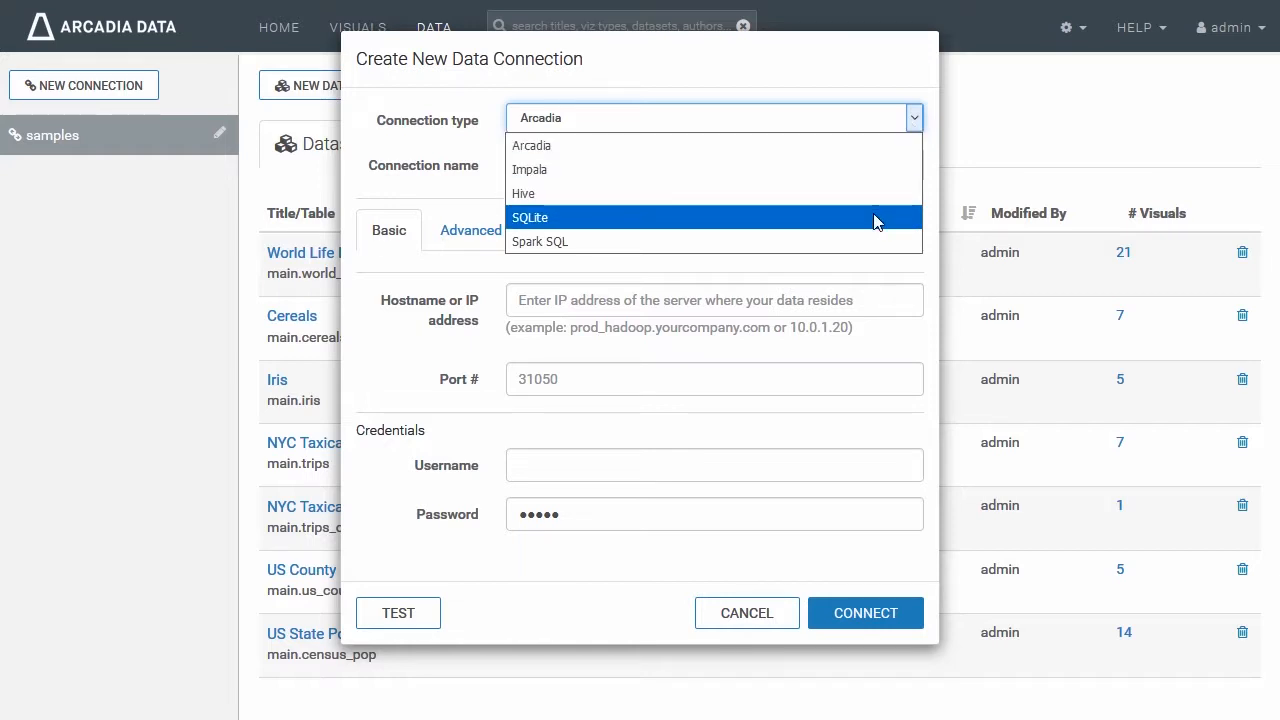
click(930, 222)
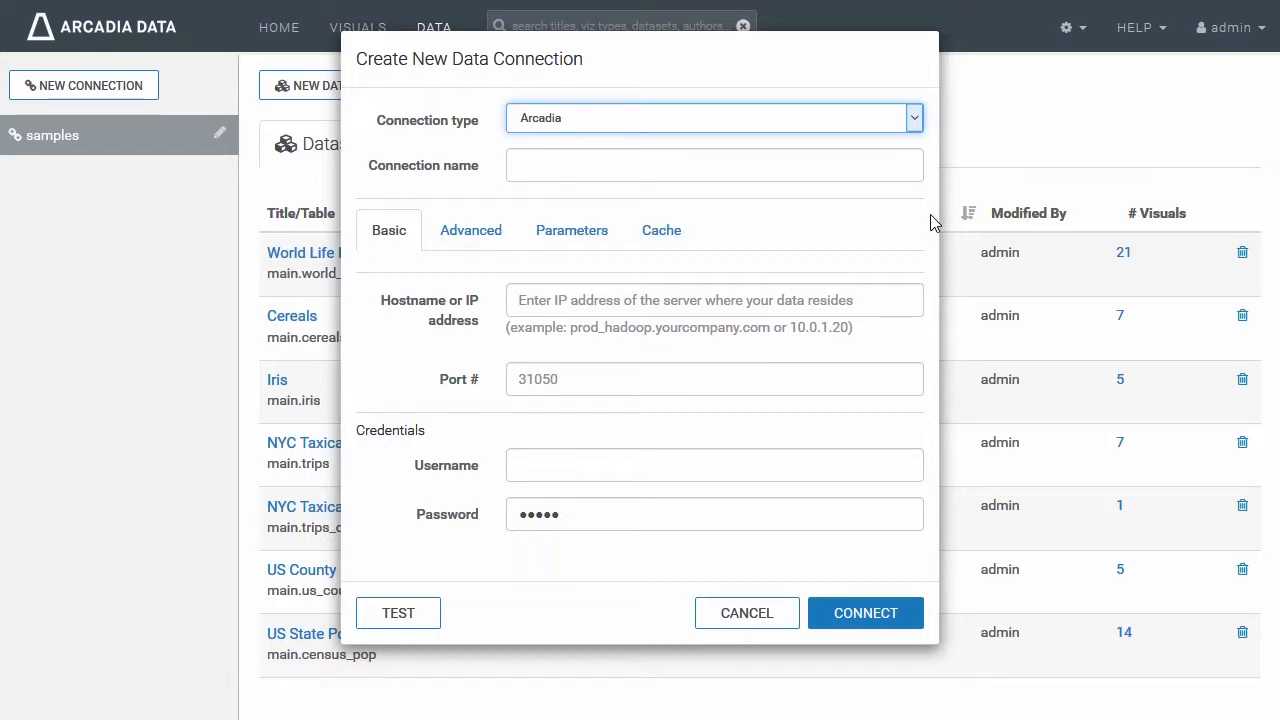
click(799, 161)
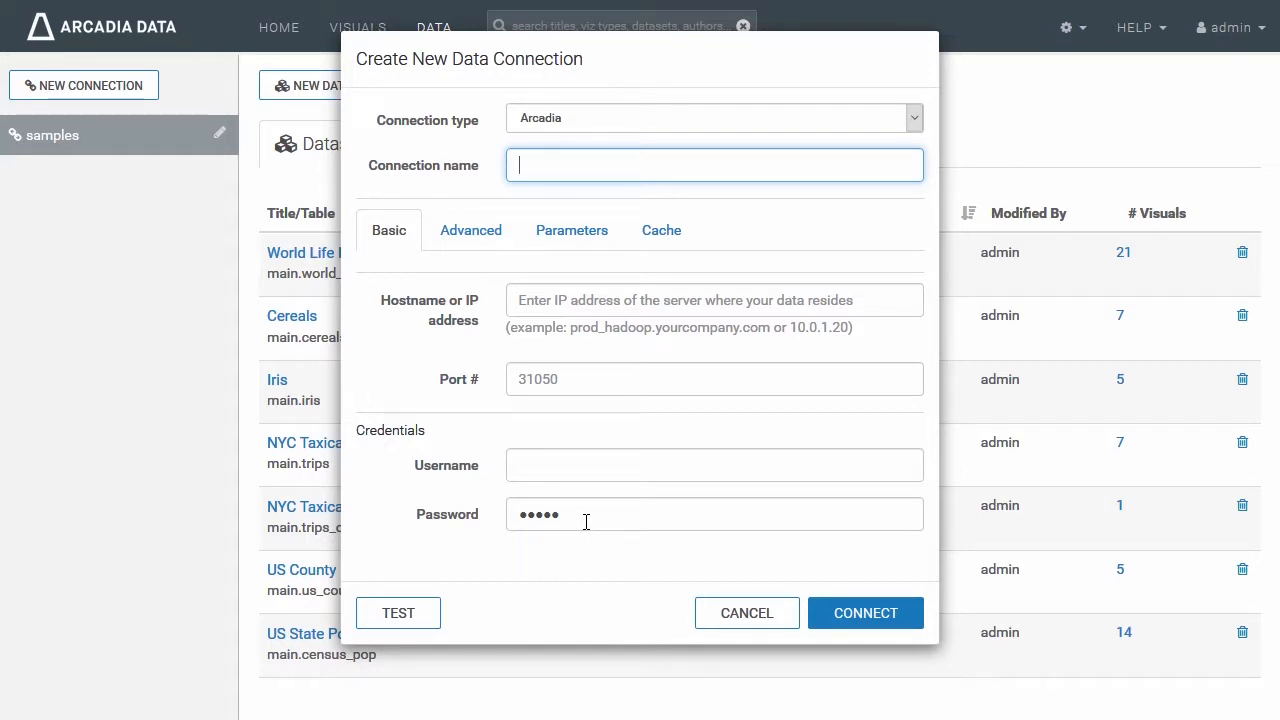
click(483, 236)
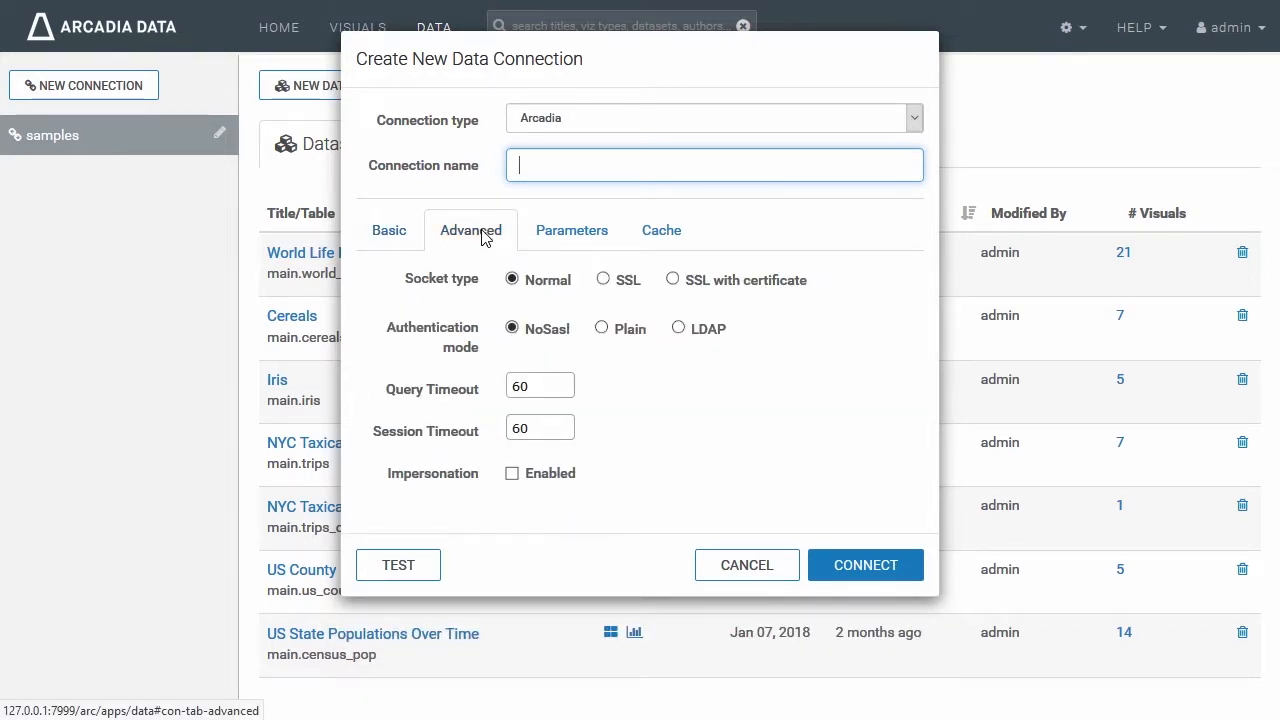
click(591, 236)
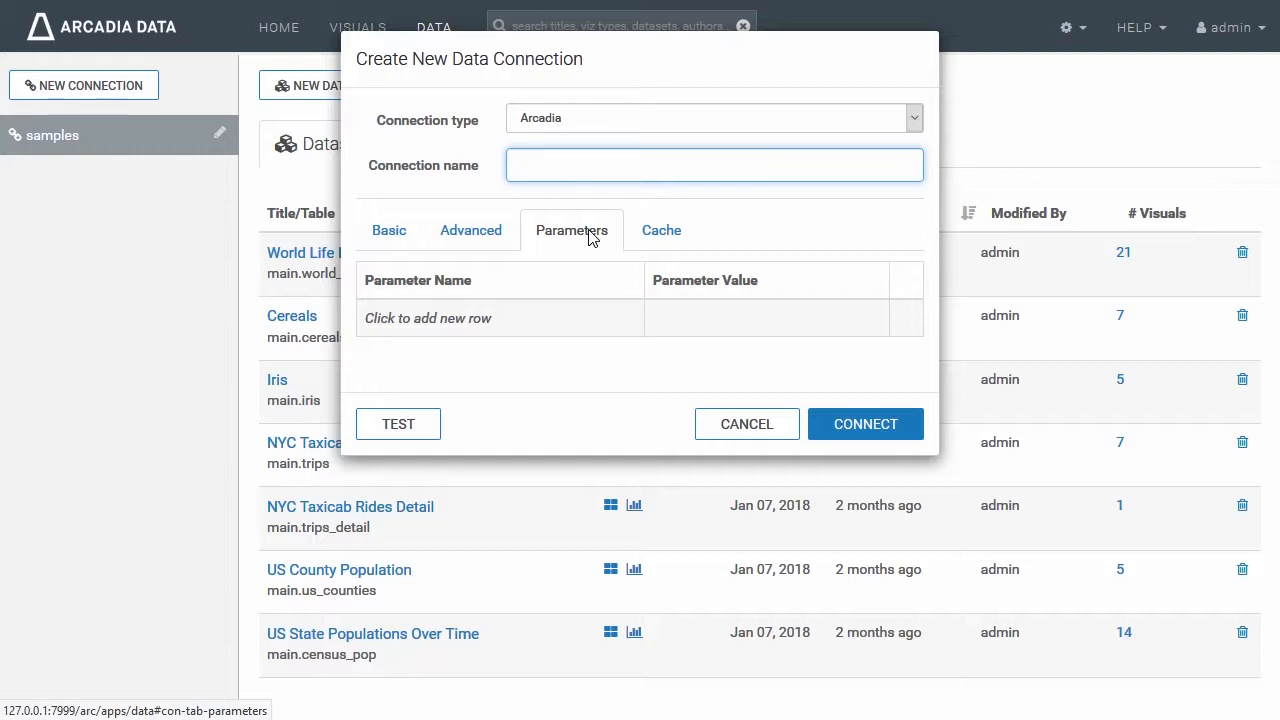
click(758, 438)
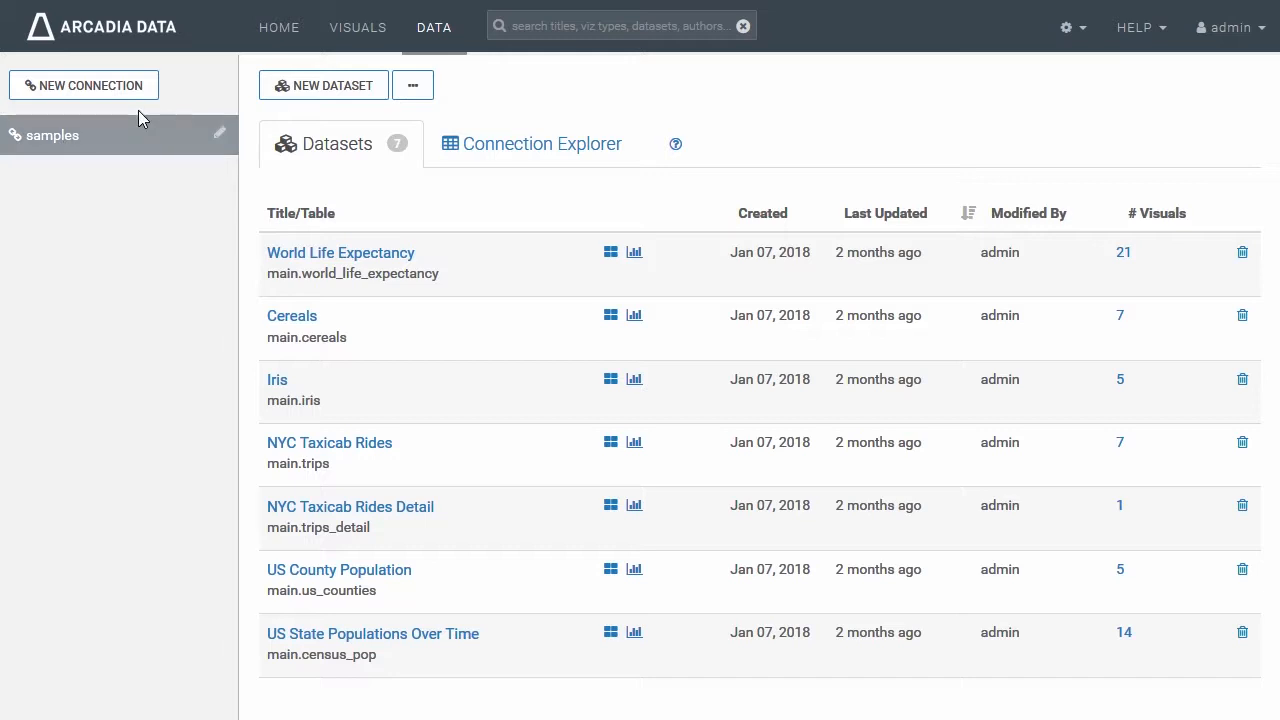
- Browse the tables of the samples connection and view the sample data of the us_counties table
click(492, 147)
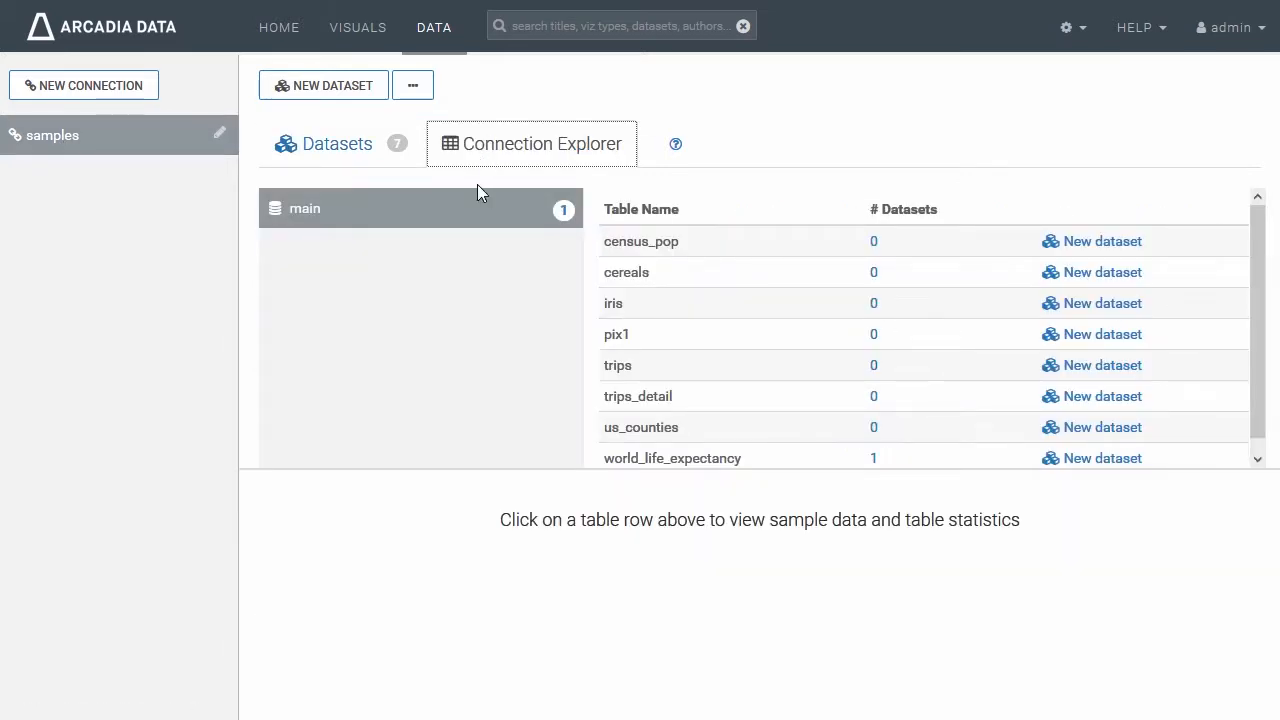
click(778, 438)
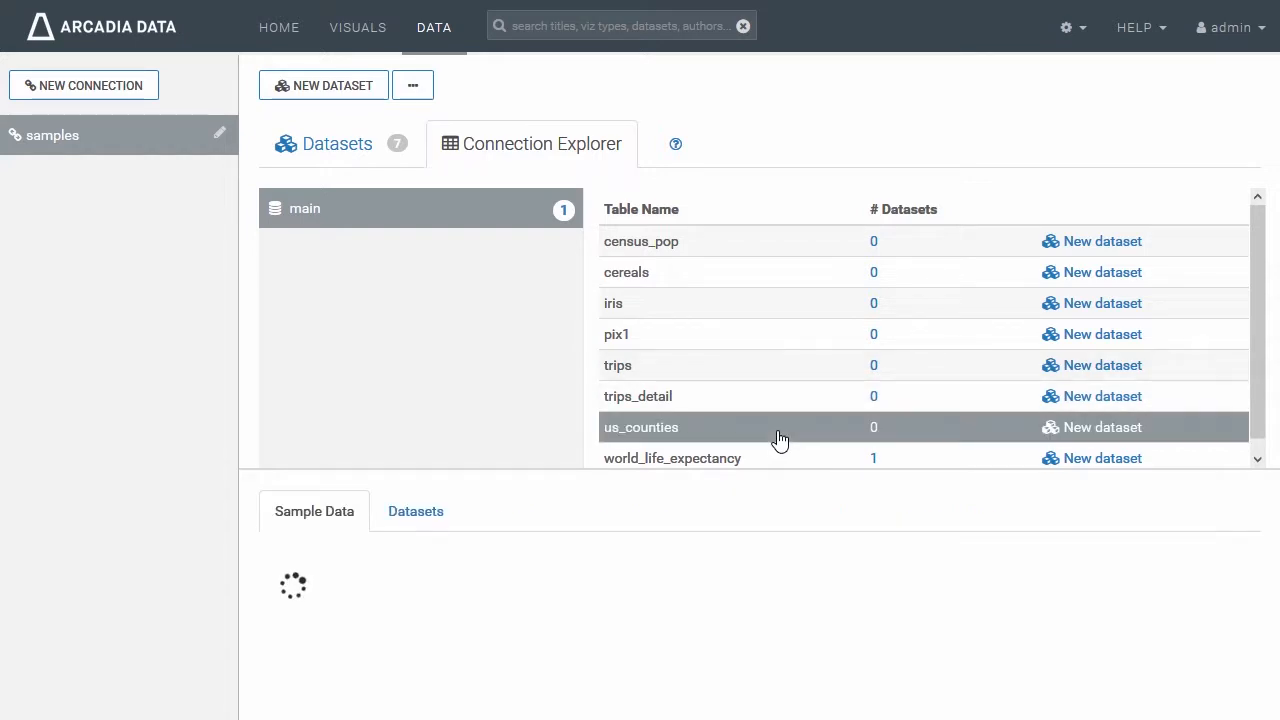
scroll(778, 438, down, 1)
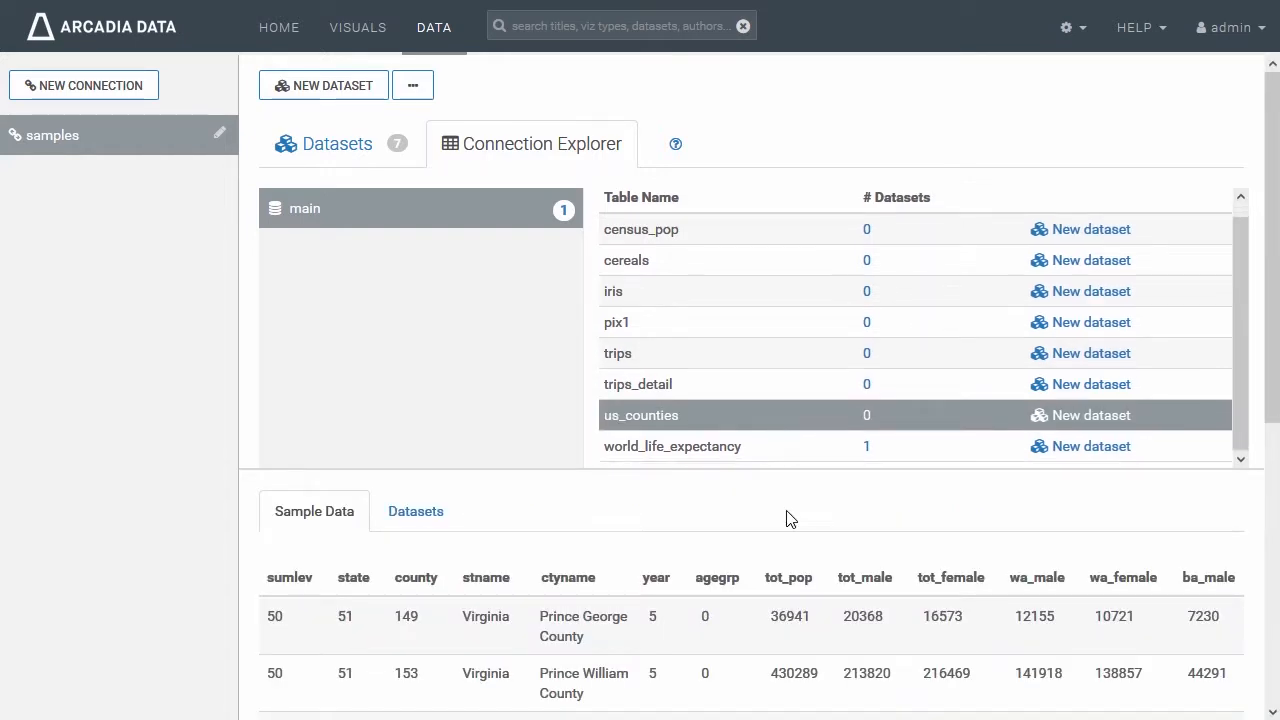
scroll(789, 515, down, 4)
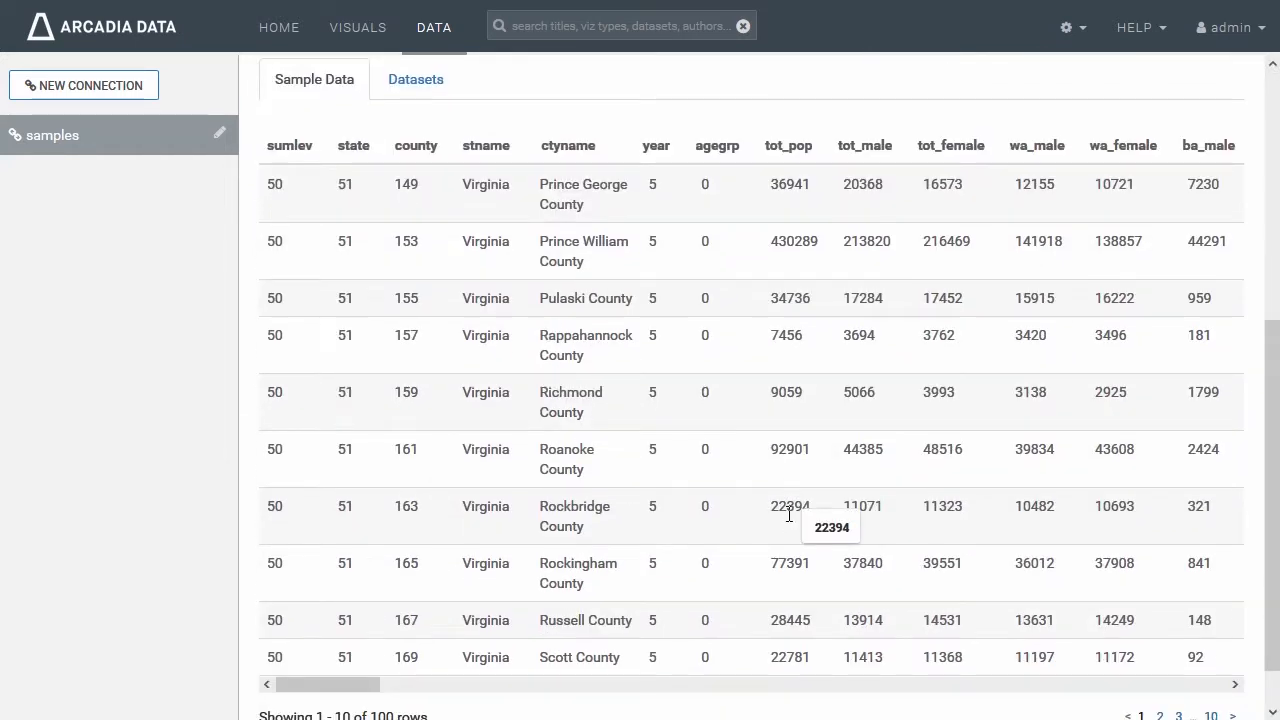
scroll(789, 515, up, 4)
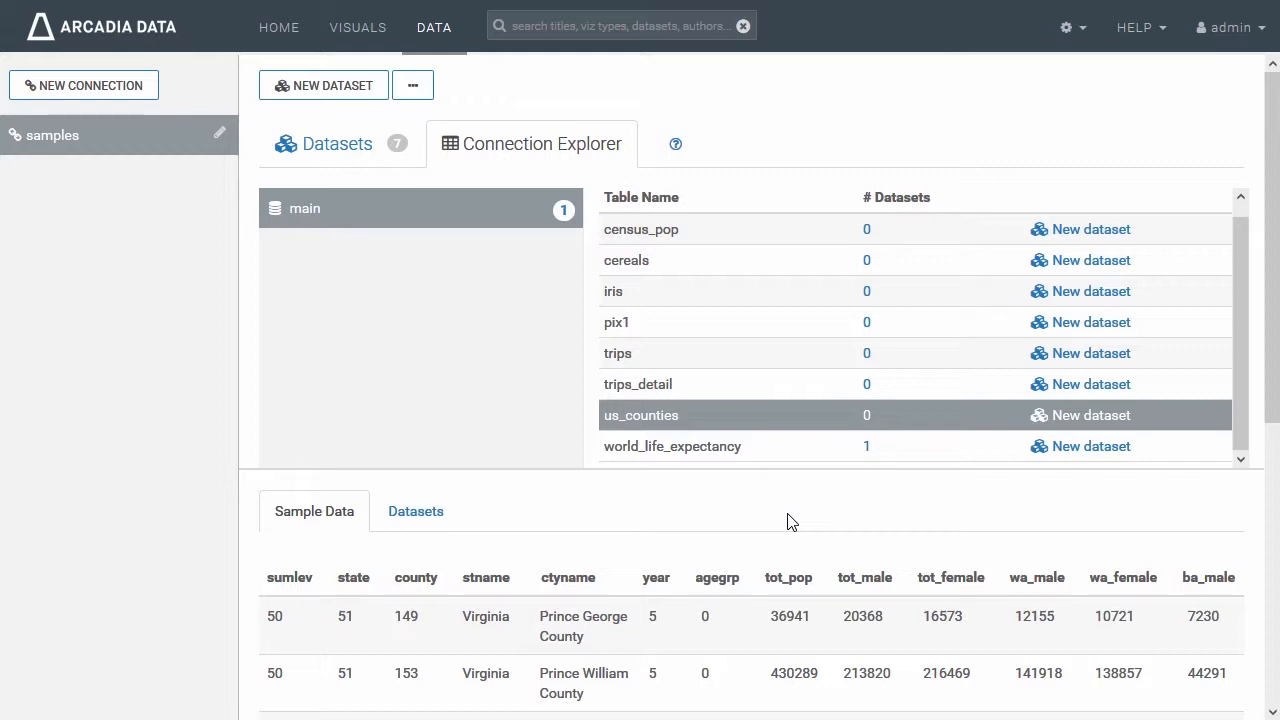
- Create a new dataset titled "Population Census" from the census_pop table
click(1080, 232)
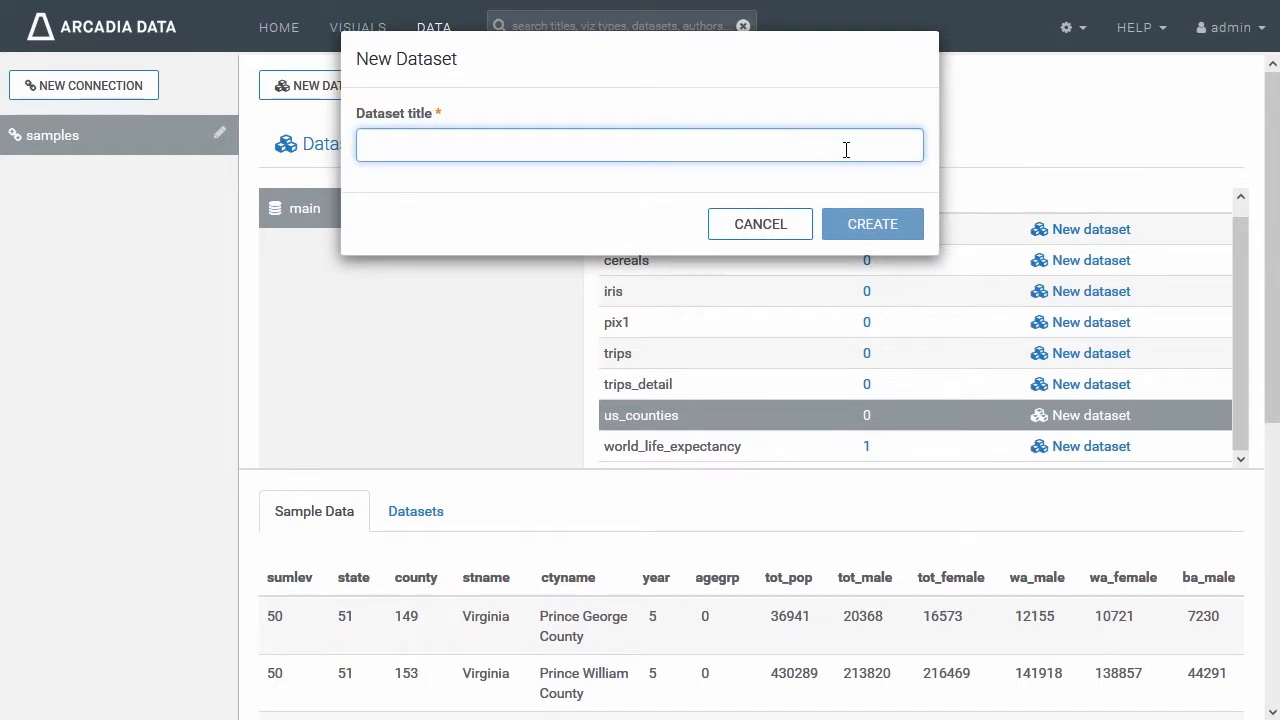
text(Populat)
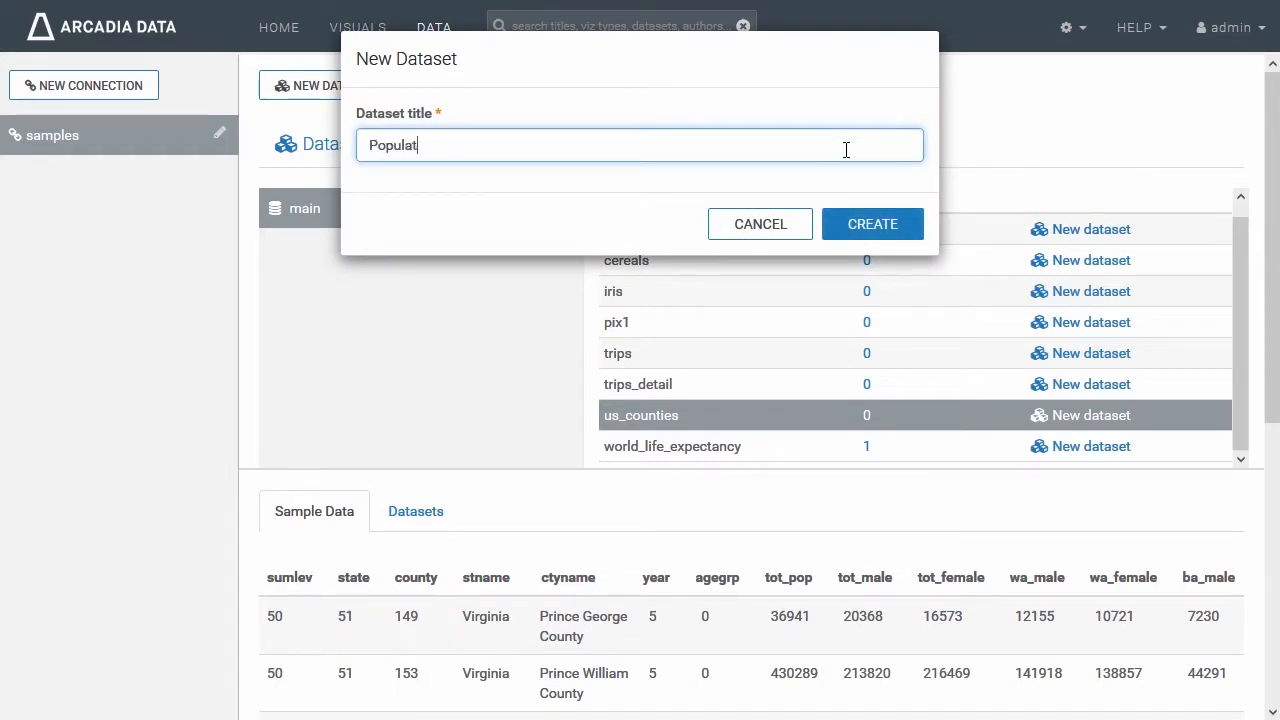
text(ion Census)
click(866, 220)
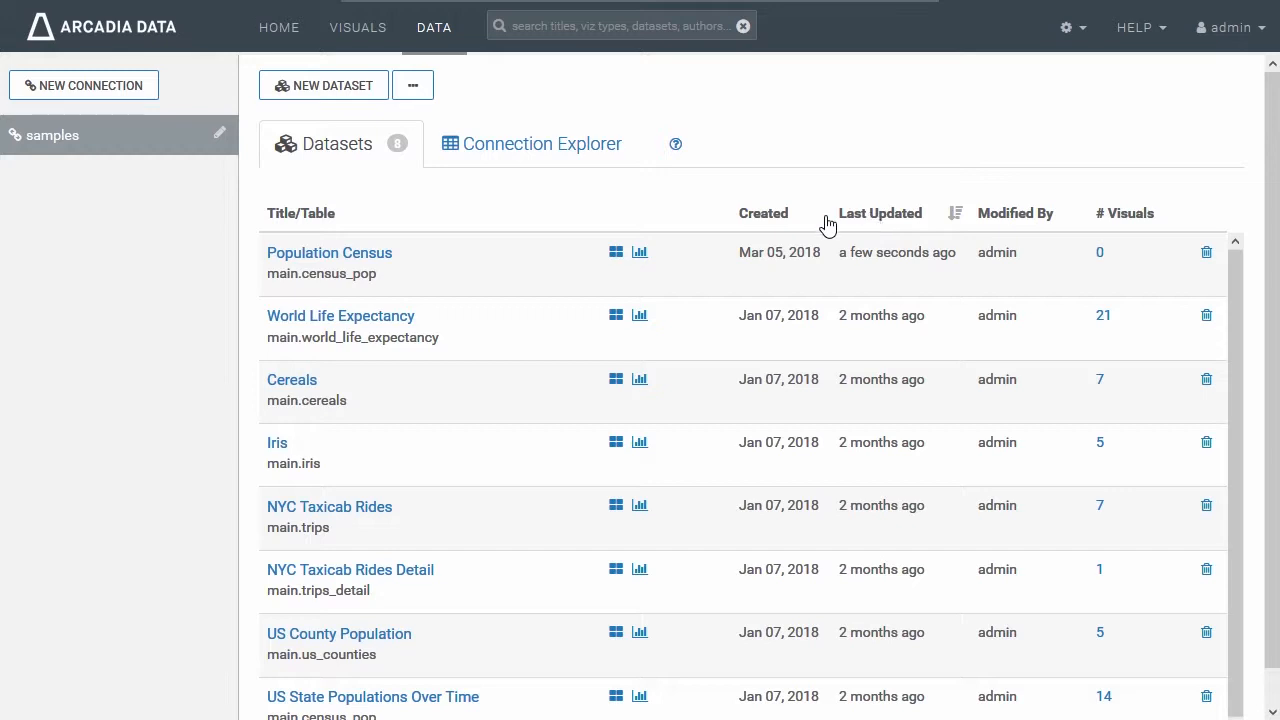
- Open the Population Census dataset and save "Population Census" as its description
click(375, 258)
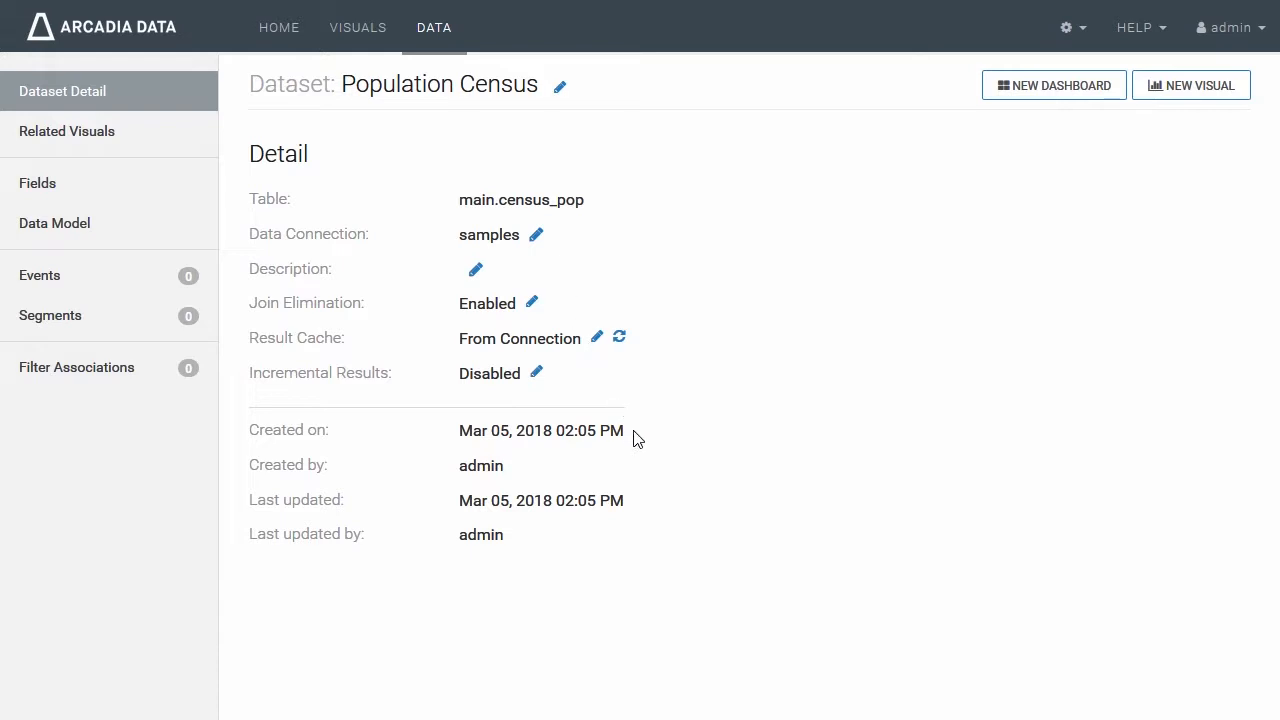
click(476, 270)
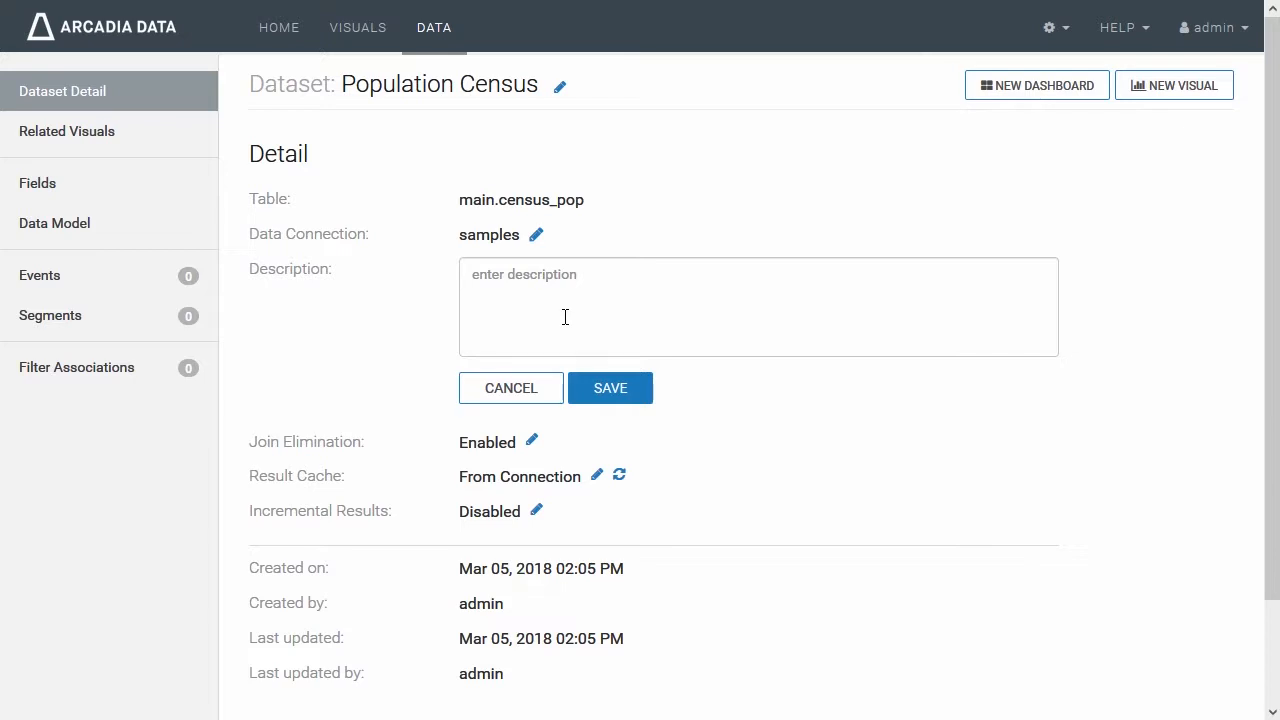
click(565, 317)
text(Popul)
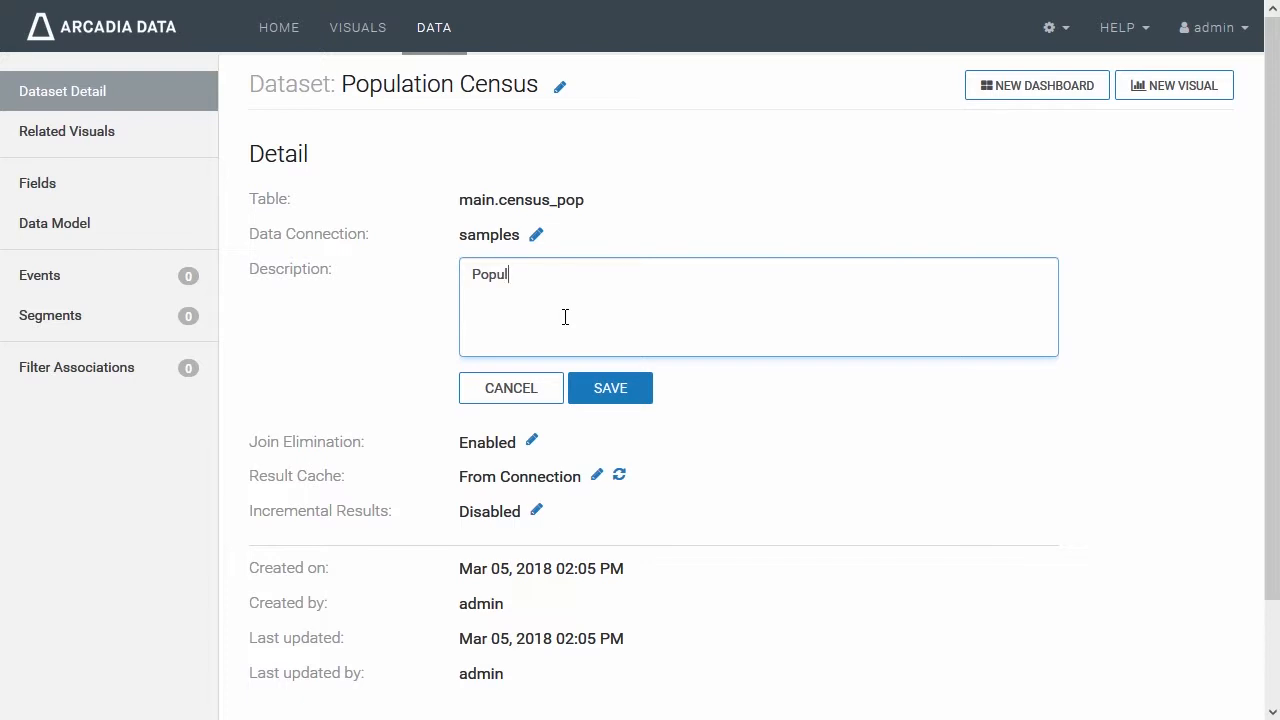
text(ation Census)
click(606, 389)
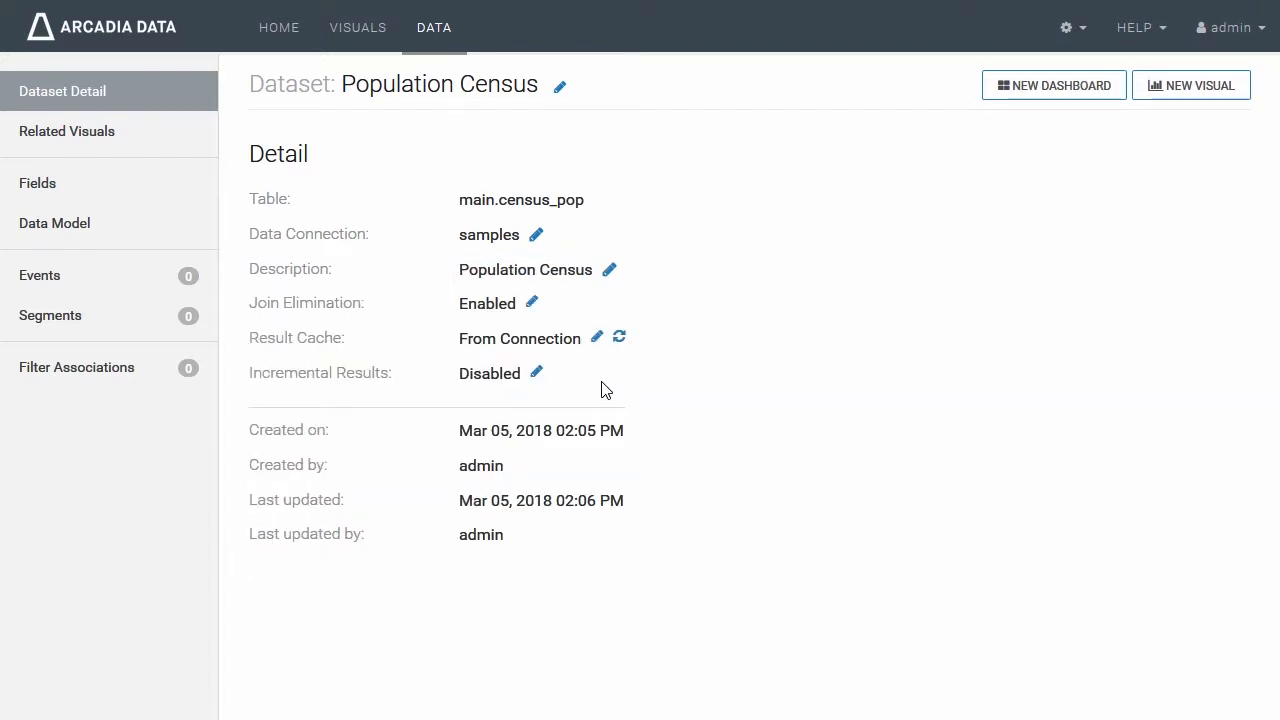
- Change the year field of the dataset from a measure to a dimension and save the fields
click(88, 183)
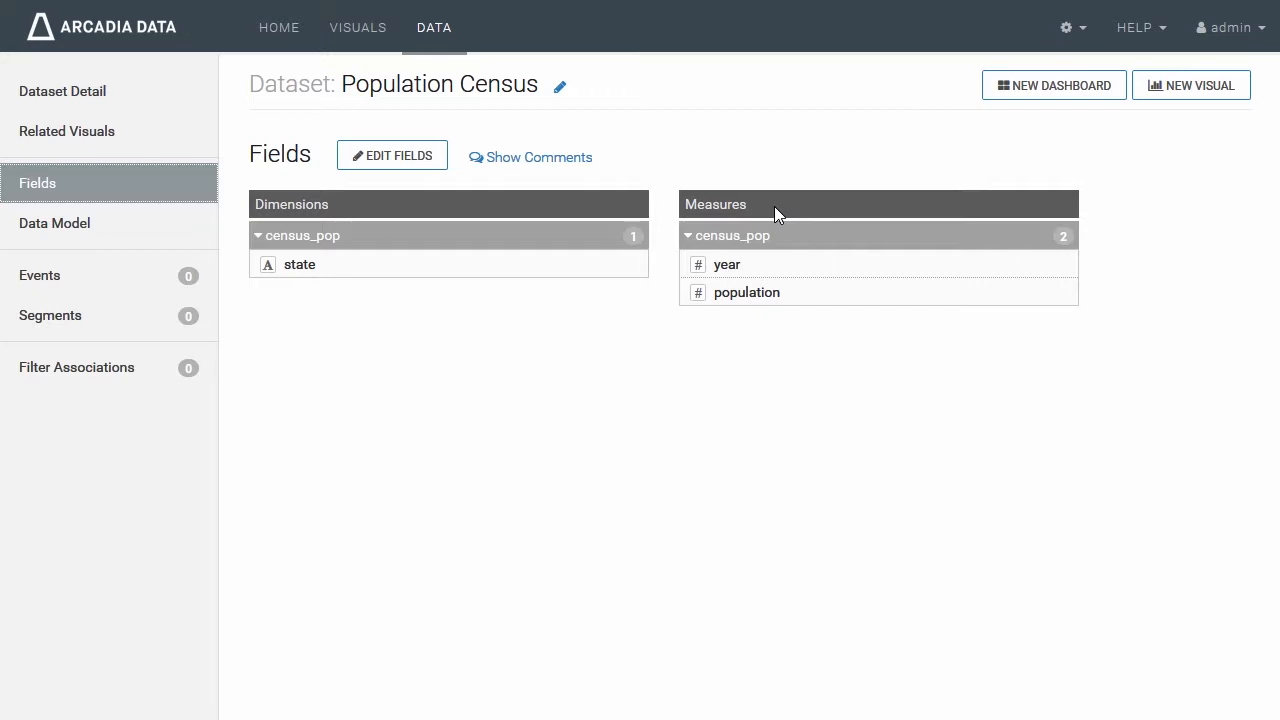
click(438, 156)
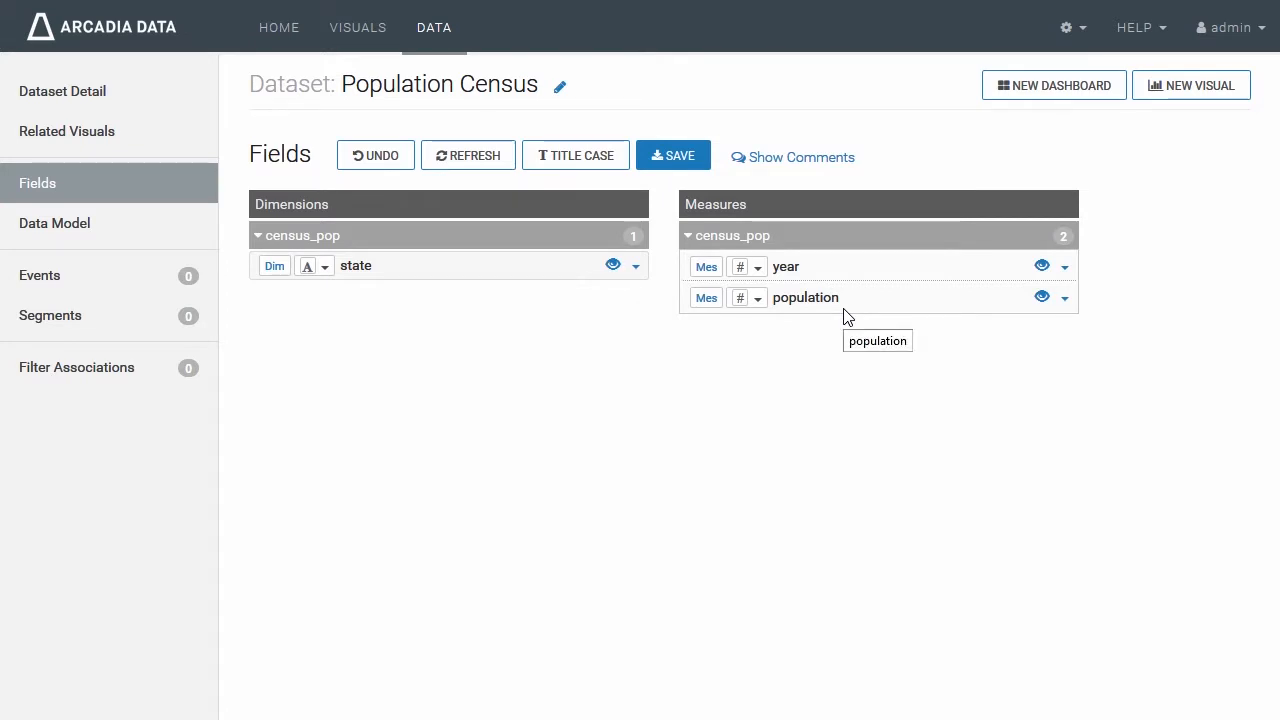
click(707, 268)
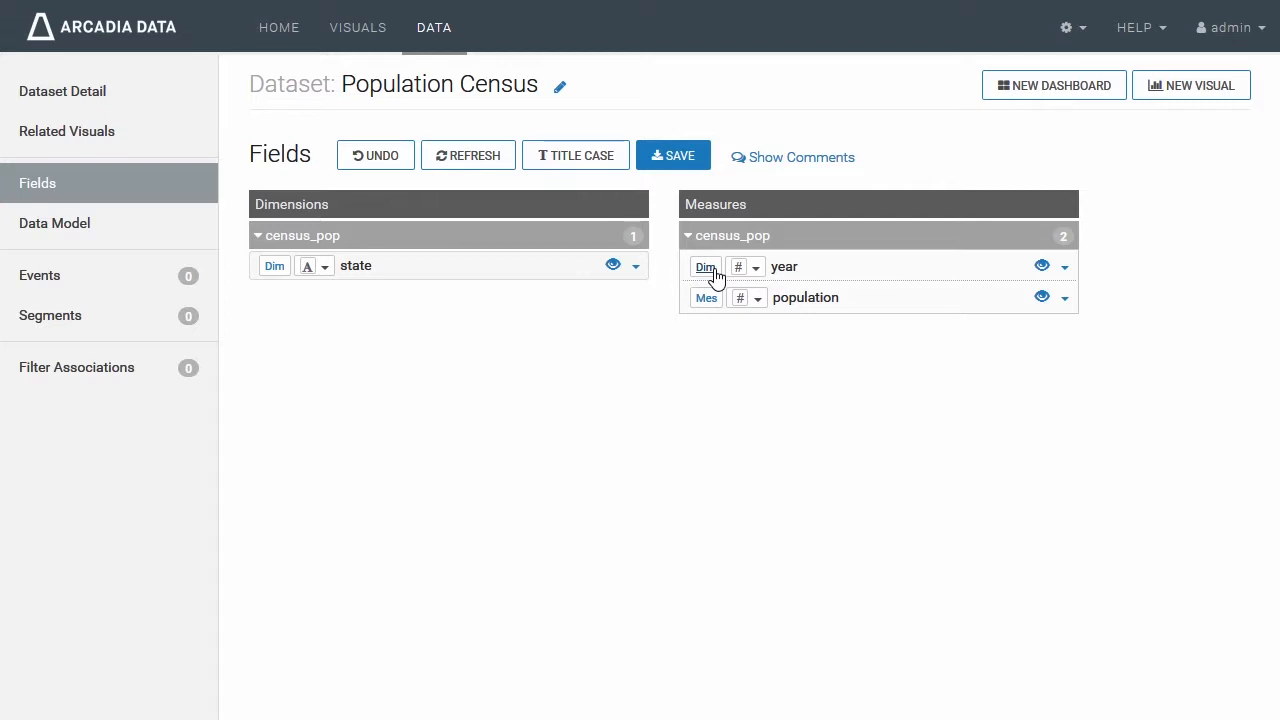
click(677, 162)
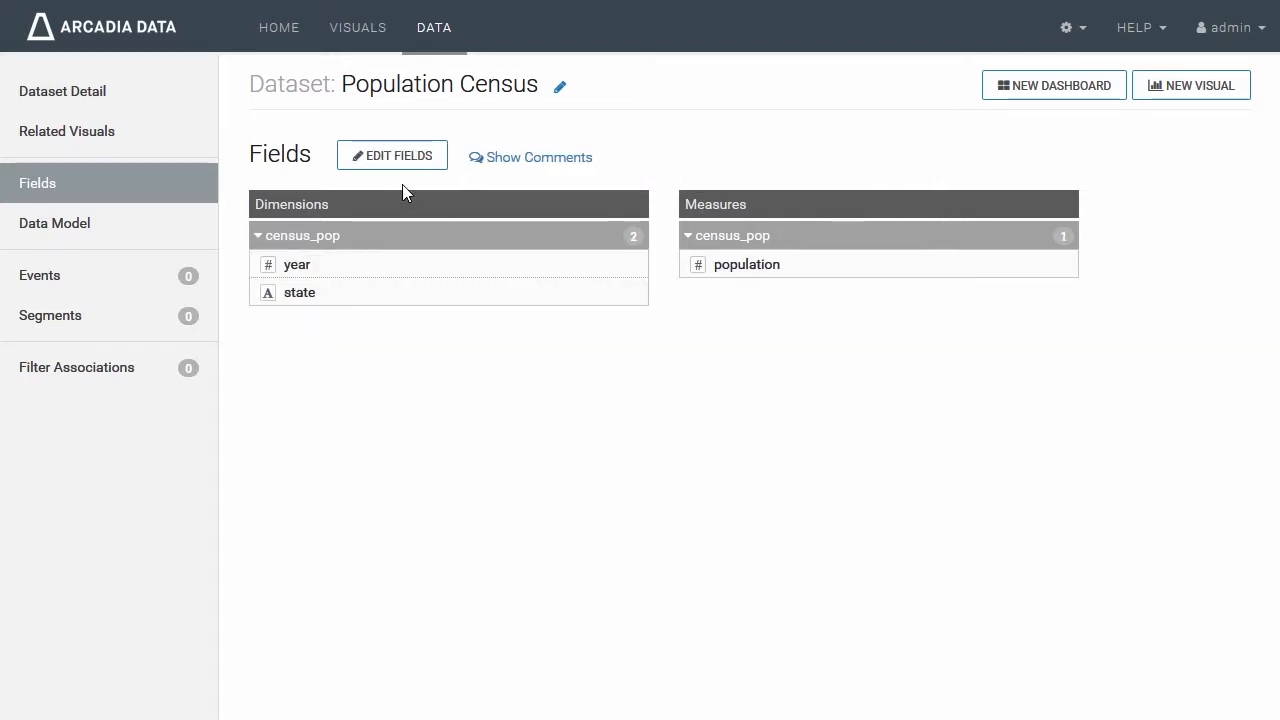
- Show the data model's sample data and add the world_life_expectancy table from the main database as a join to census_pop
click(155, 232)
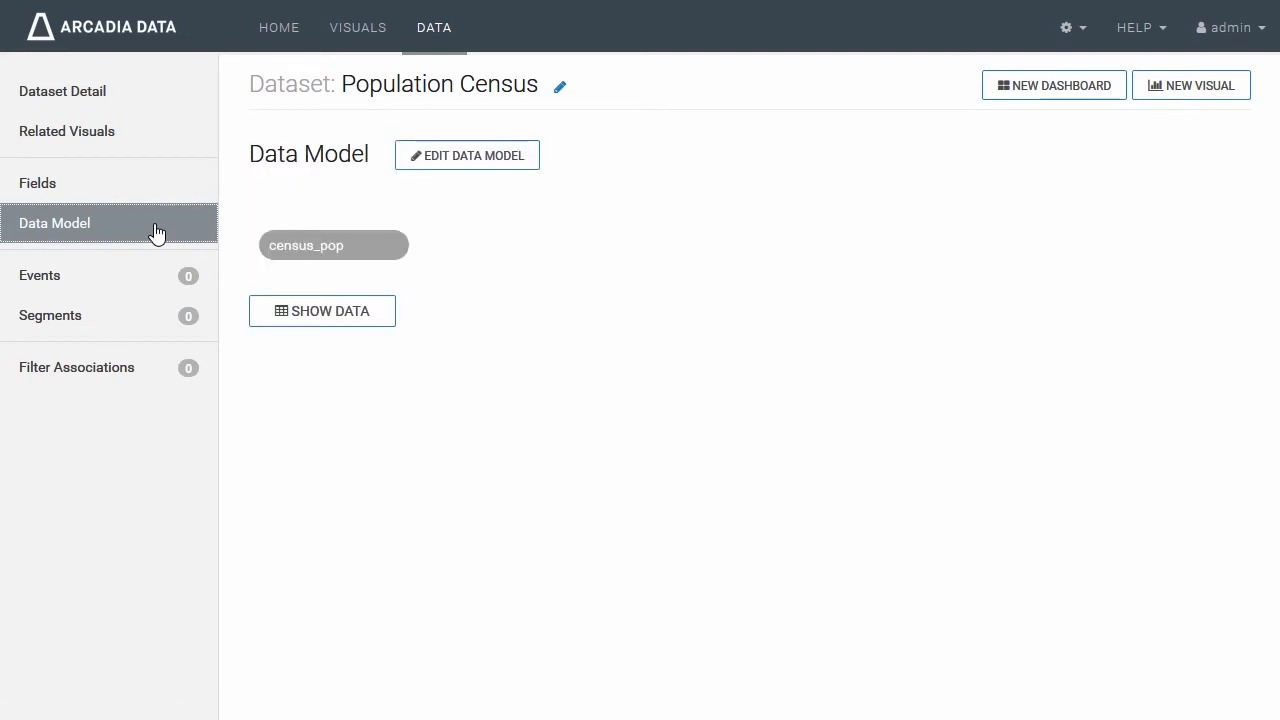
click(321, 318)
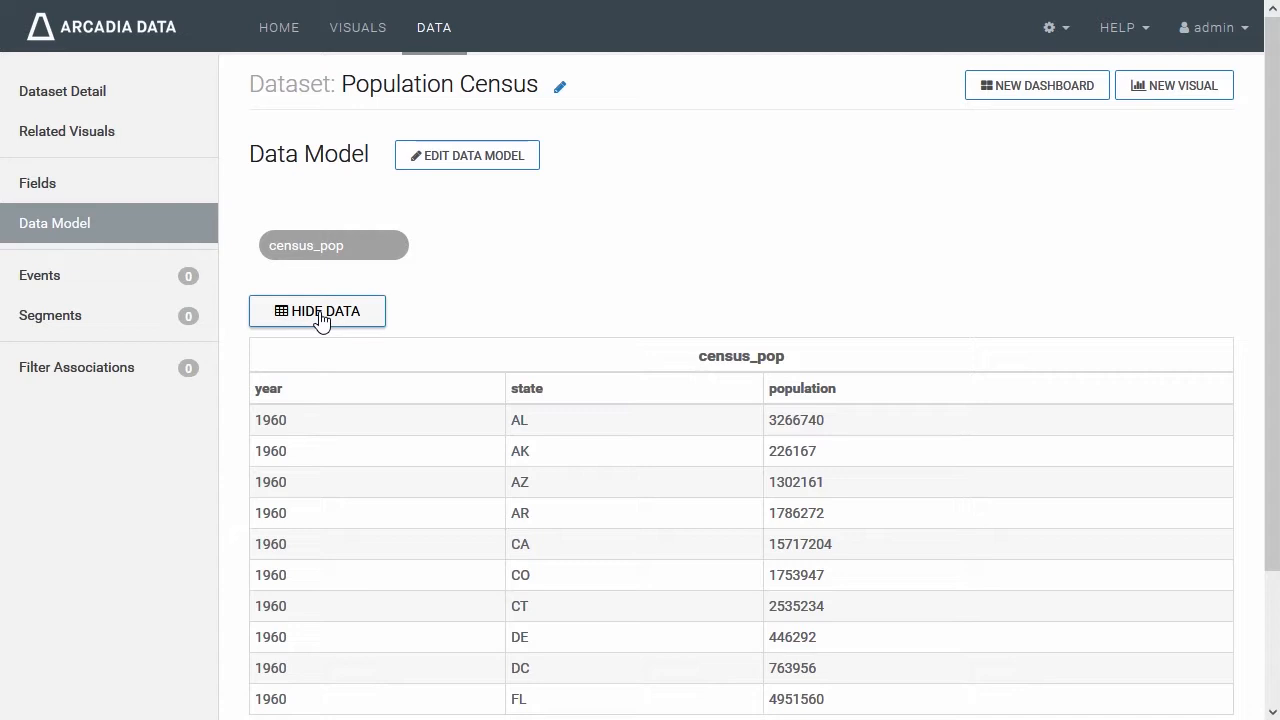
click(498, 165)
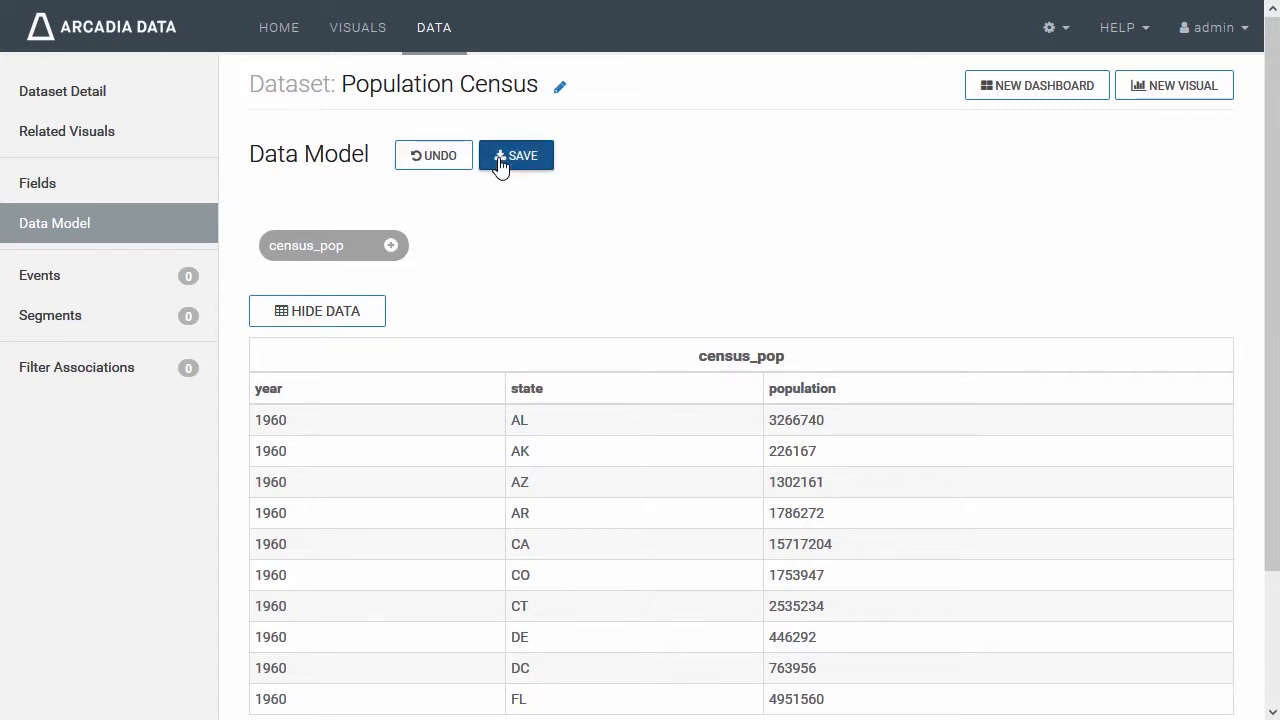
click(392, 247)
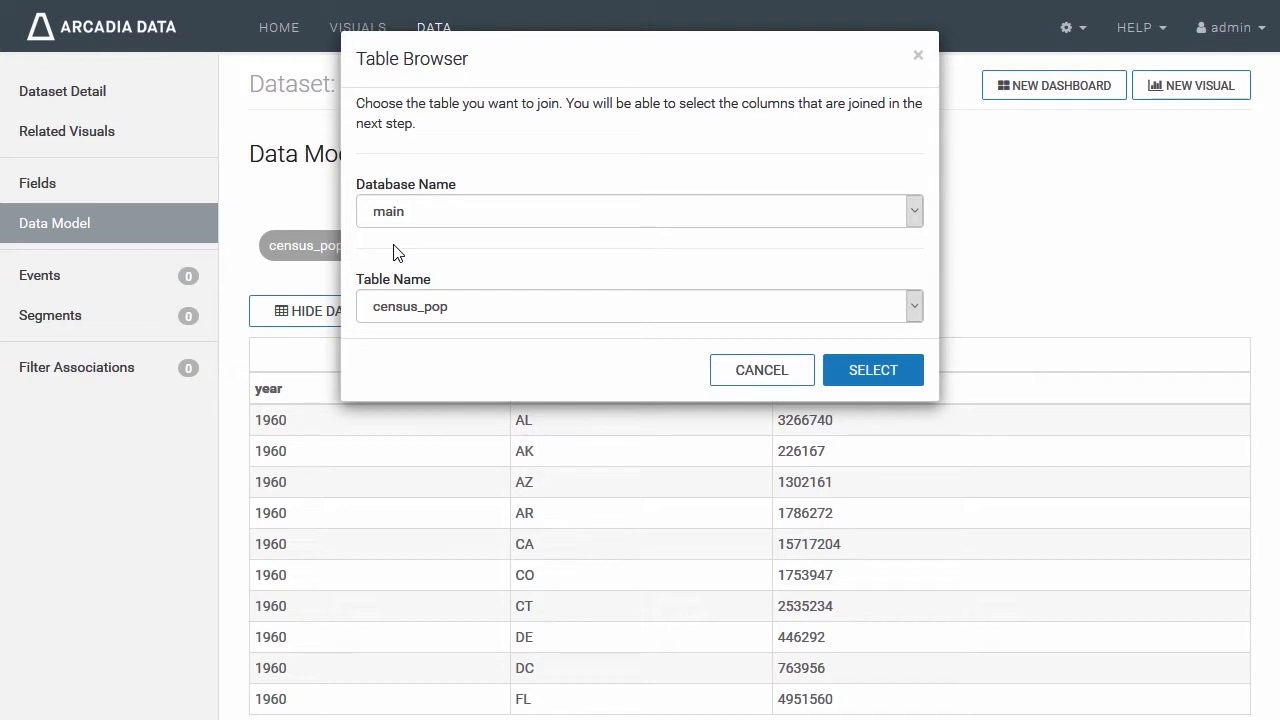
click(913, 308)
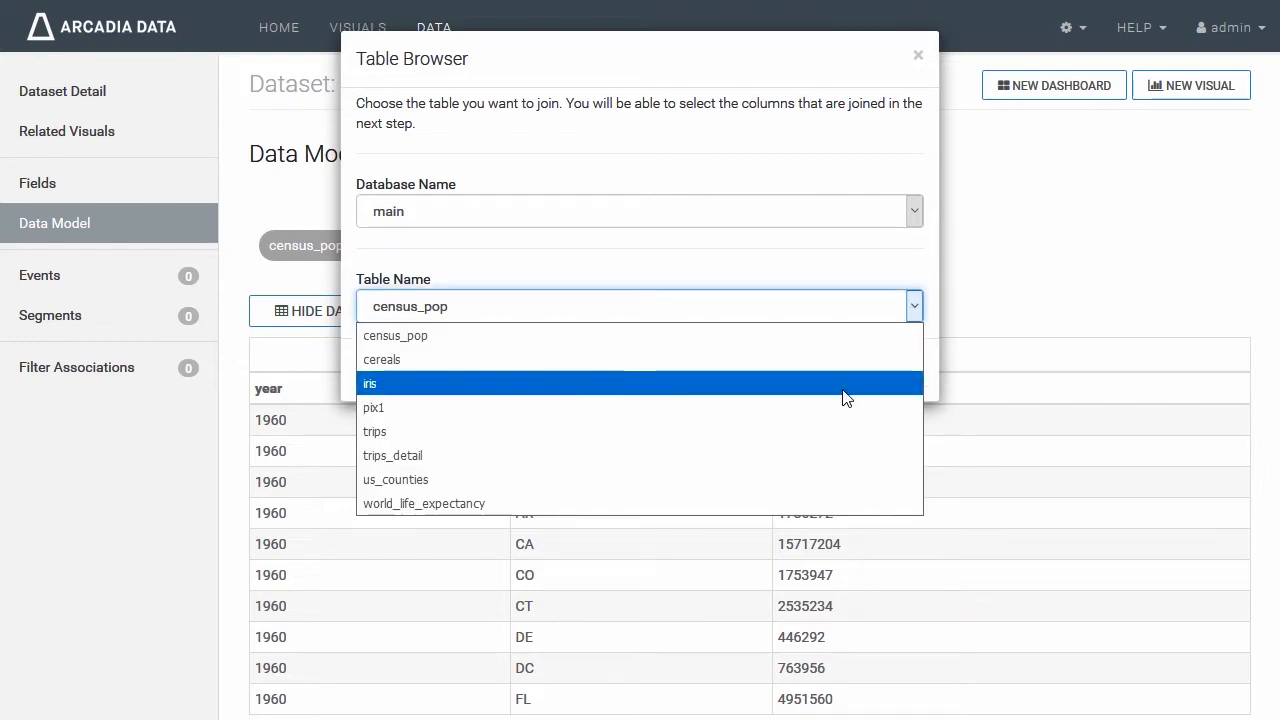
click(844, 503)
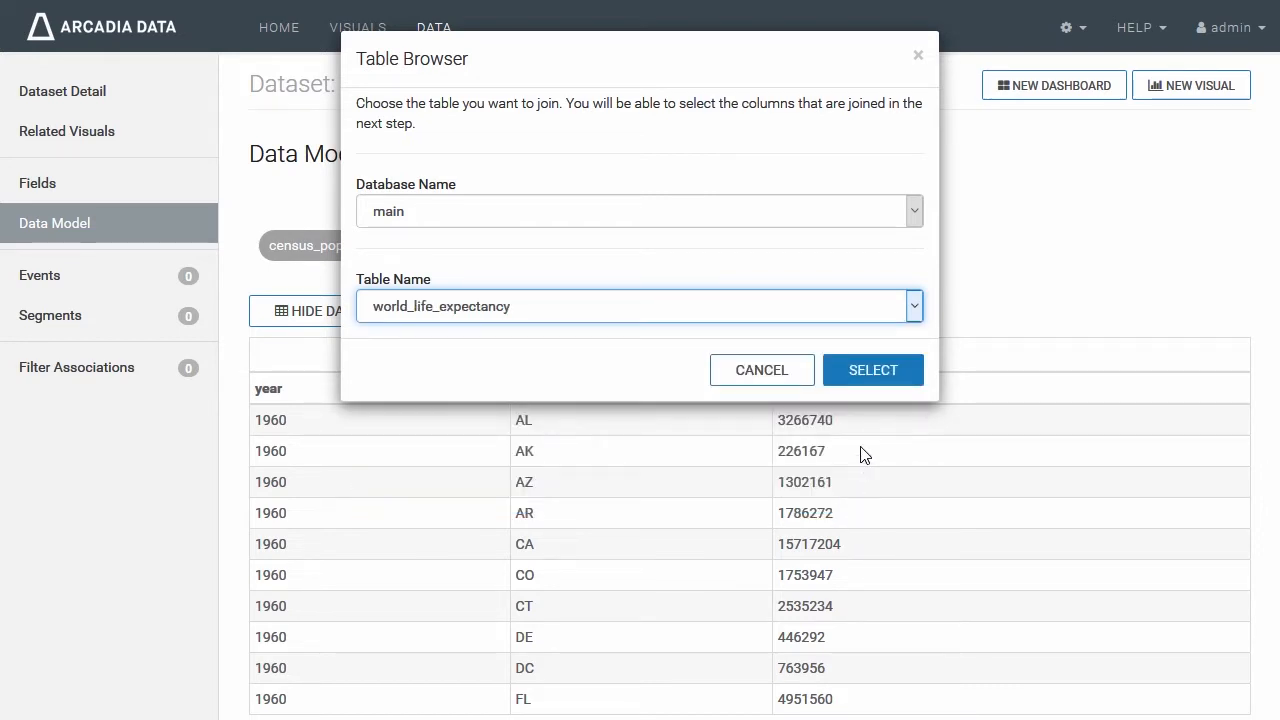
click(886, 378)
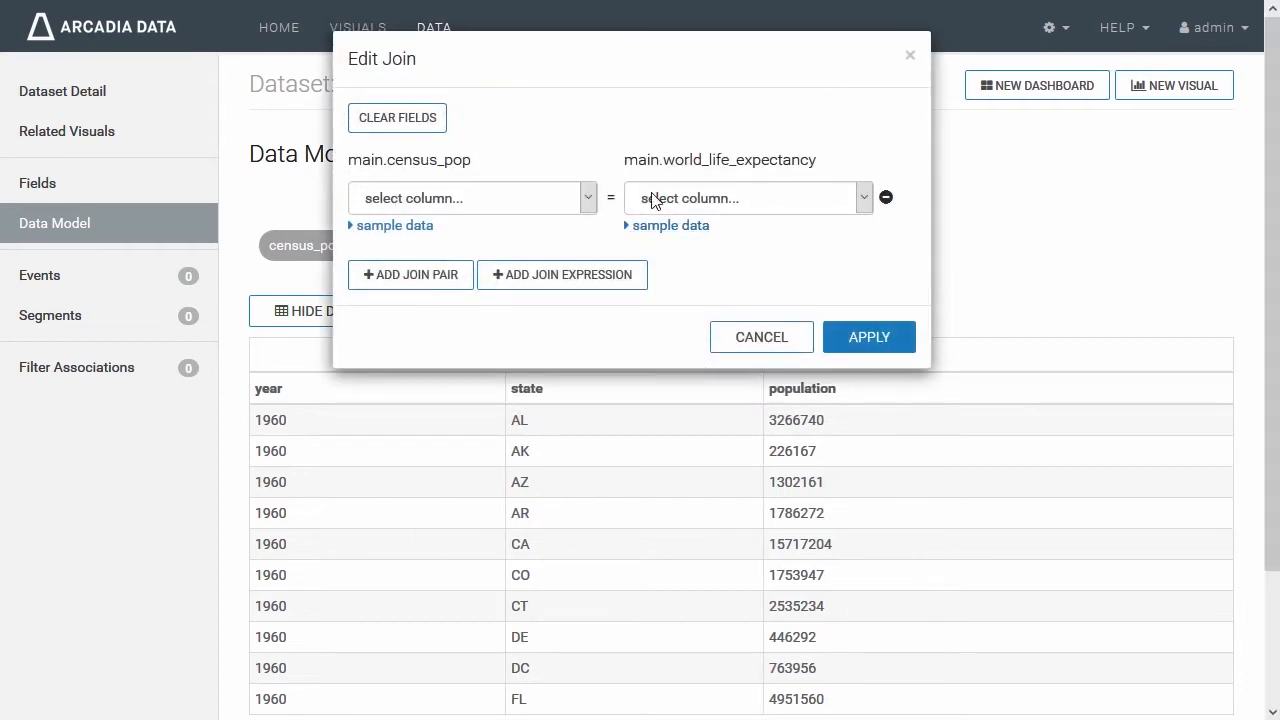
- Join census_pop and world_life_expectancy on their year columns and apply the join
click(588, 197)
click(552, 306)
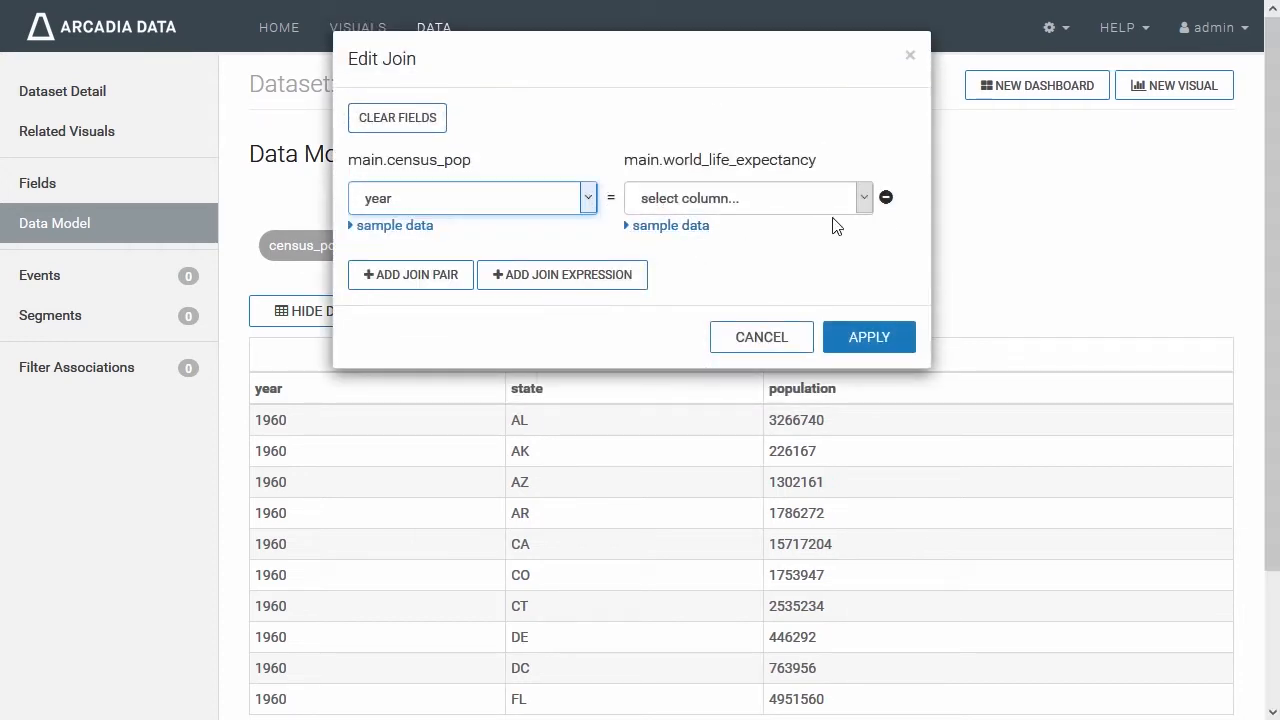
click(863, 198)
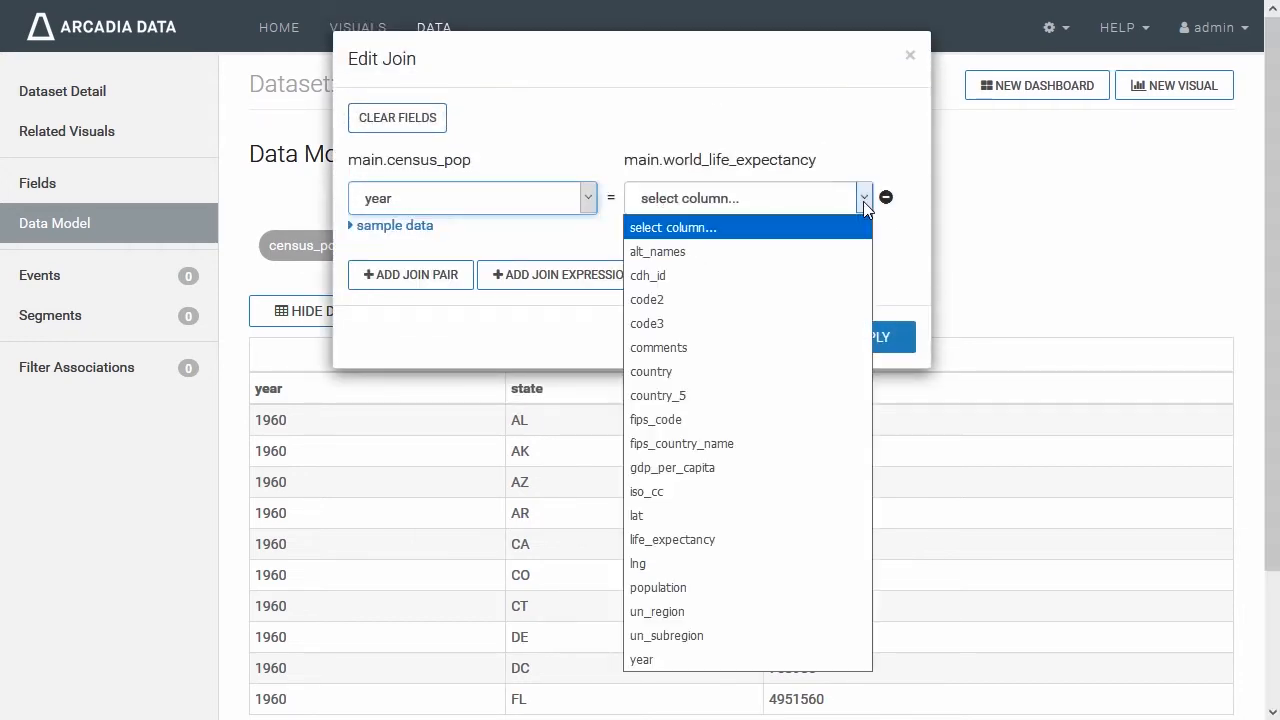
click(778, 656)
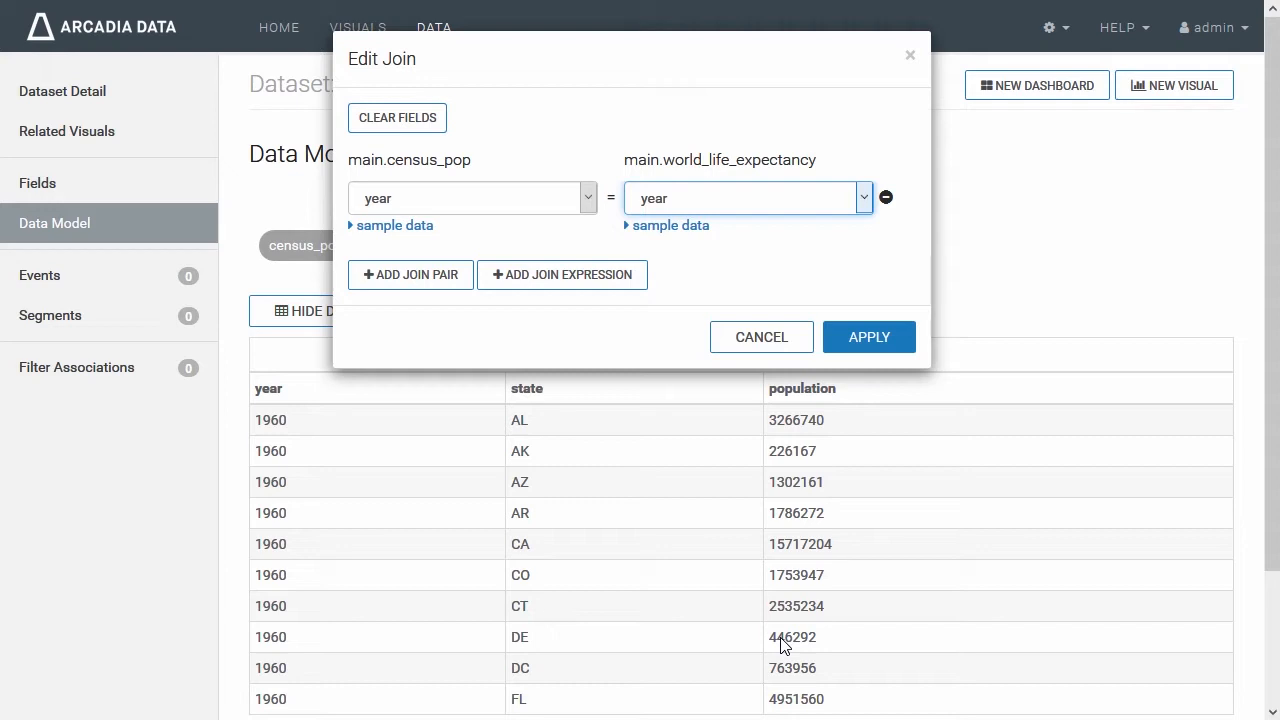
click(869, 338)
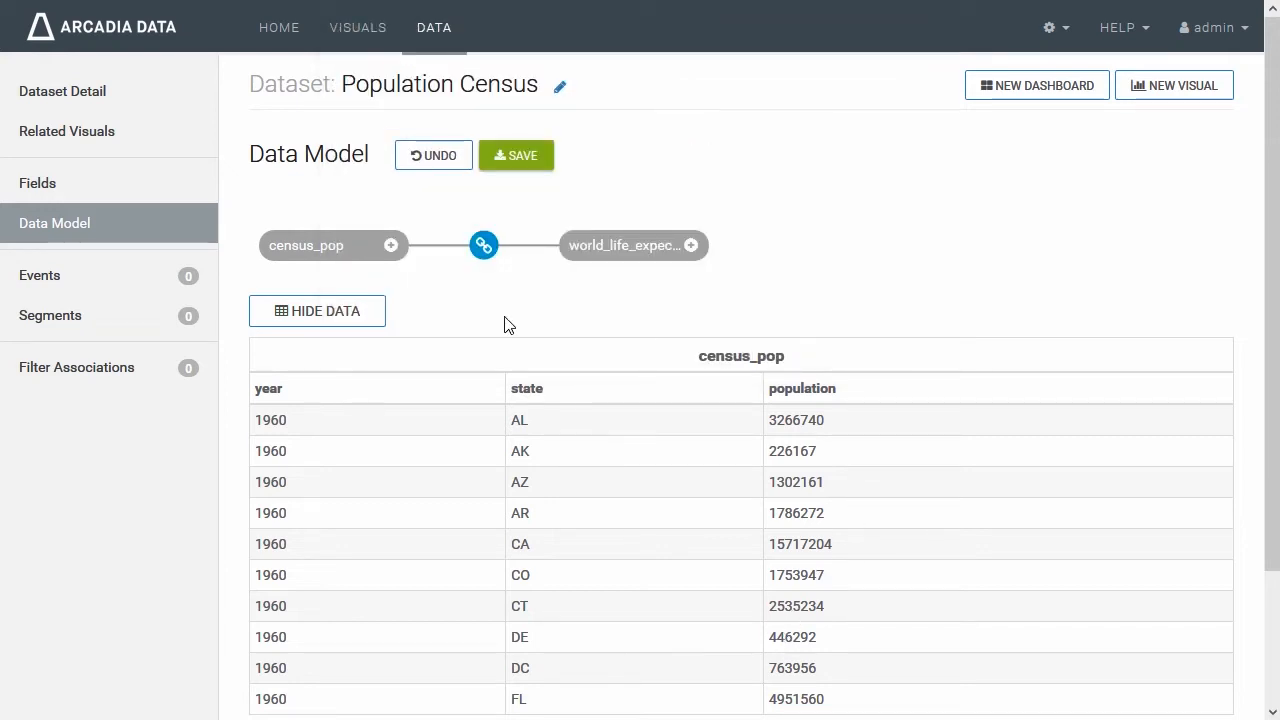
- Reload the sample data to view the joined tables and go back to the dataset details
click(371, 318)
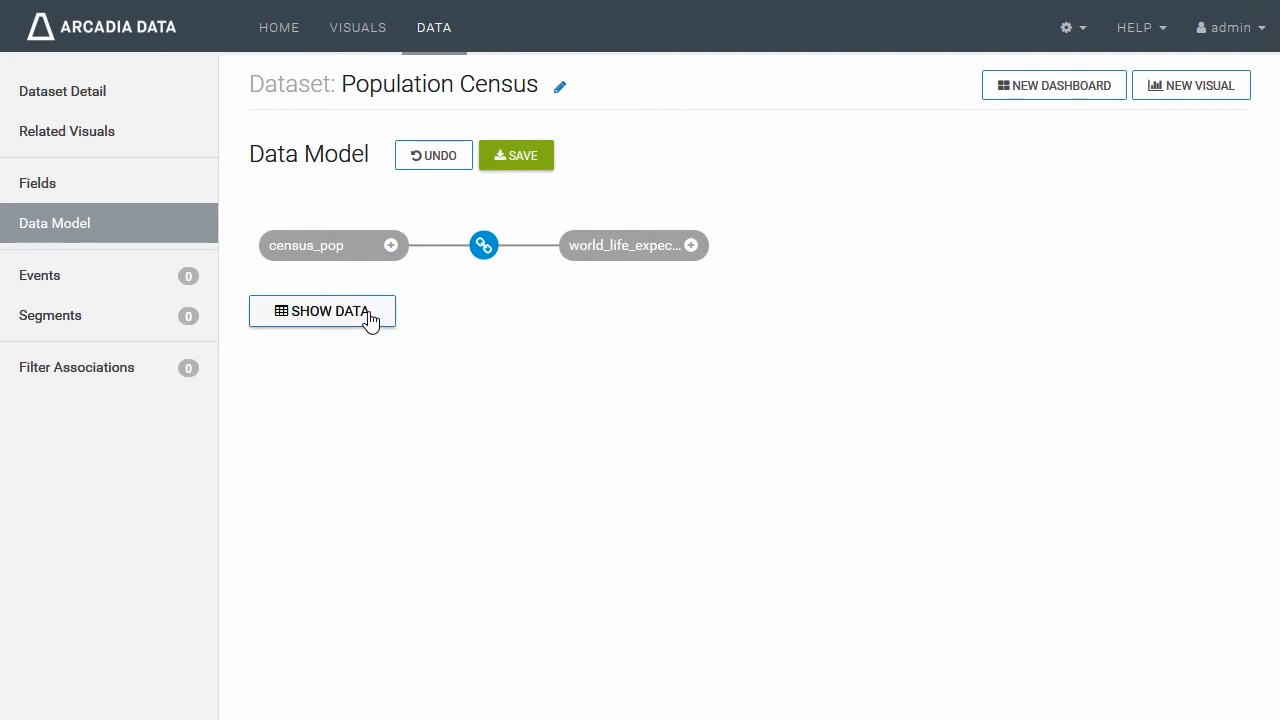
click(371, 318)
click(80, 92)
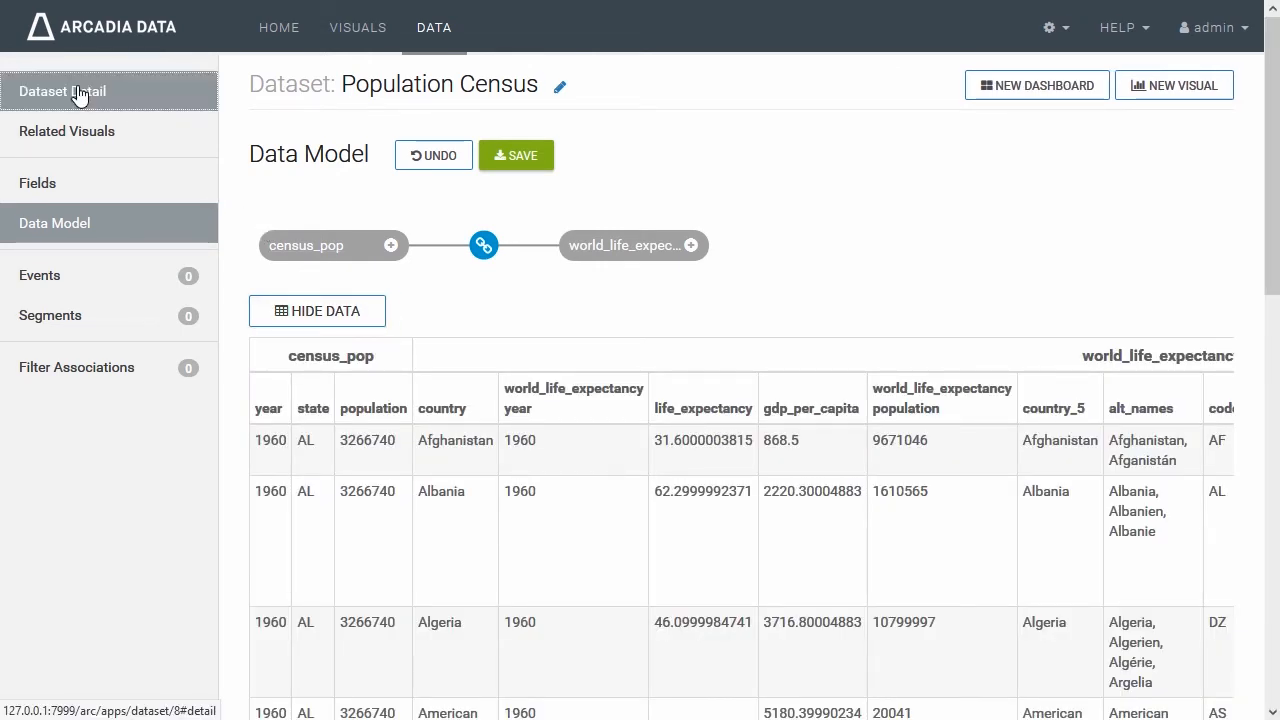